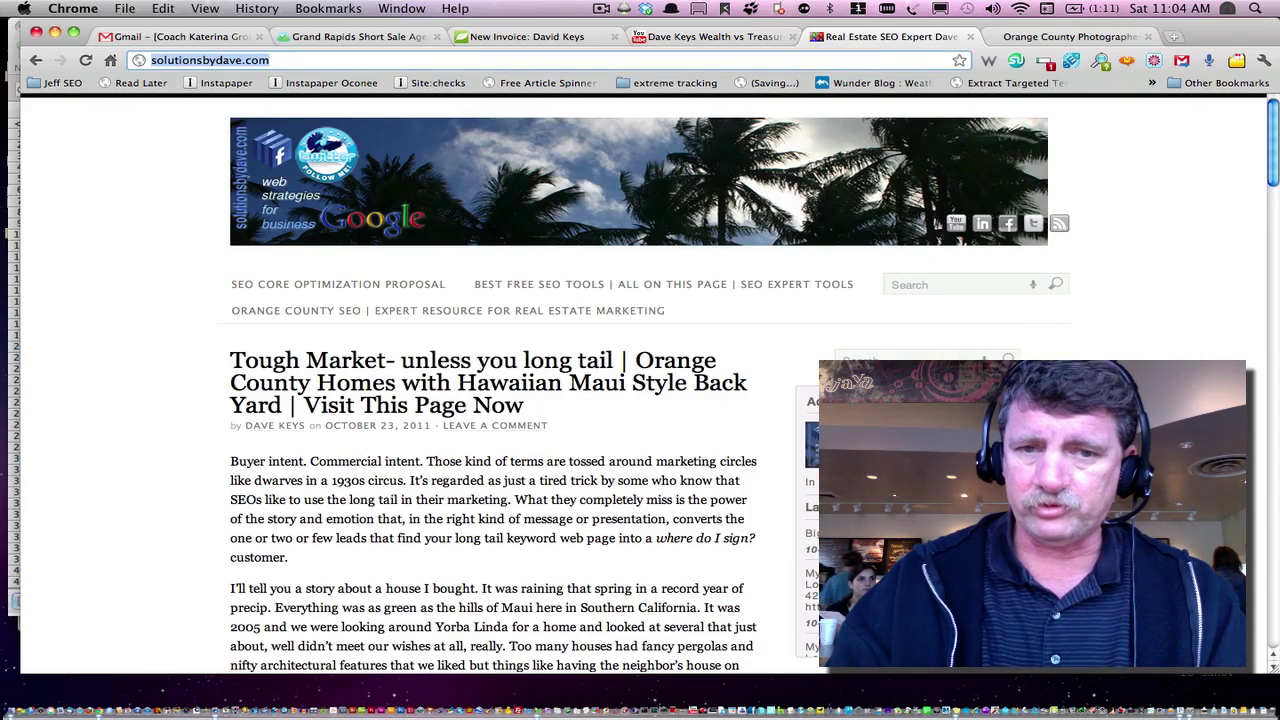
Open the /wp-admin page of the Orange County Photography website and submit the WordPress login form
key("ctrl+Tab")
key("ctrl+Tab")
key("ctrl+shift+Tab")
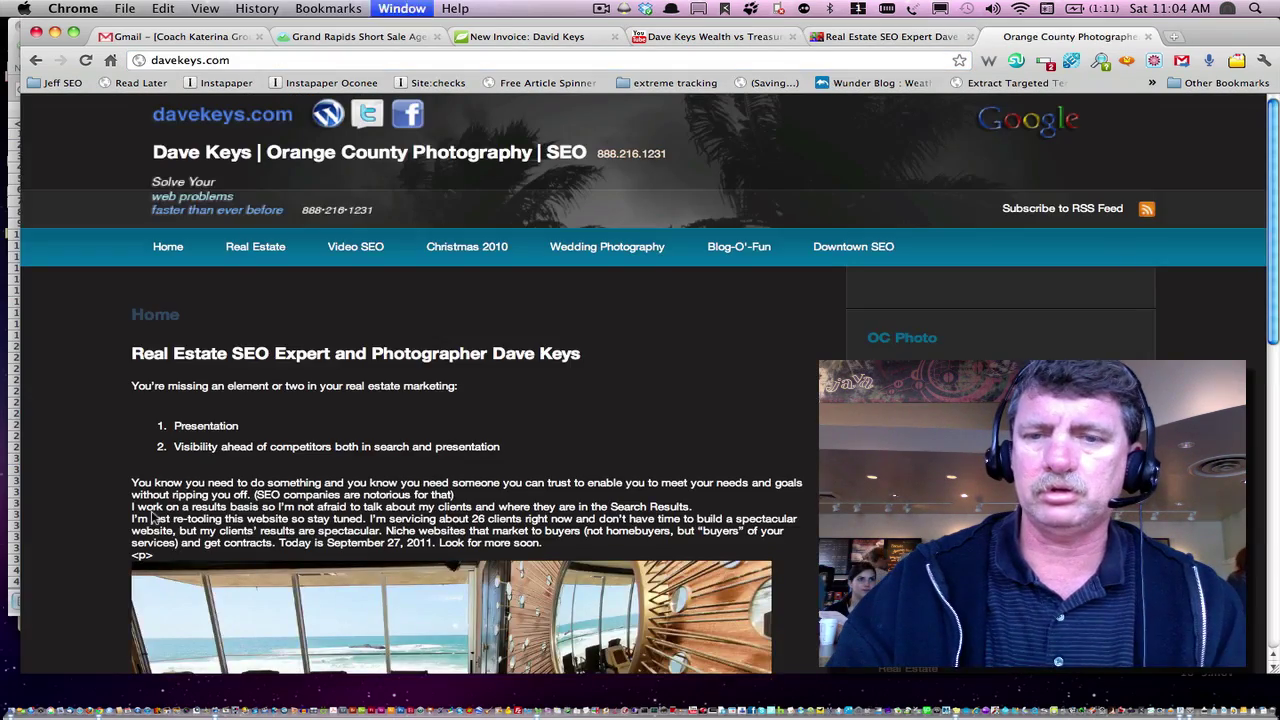
key("ctrl+Tab")
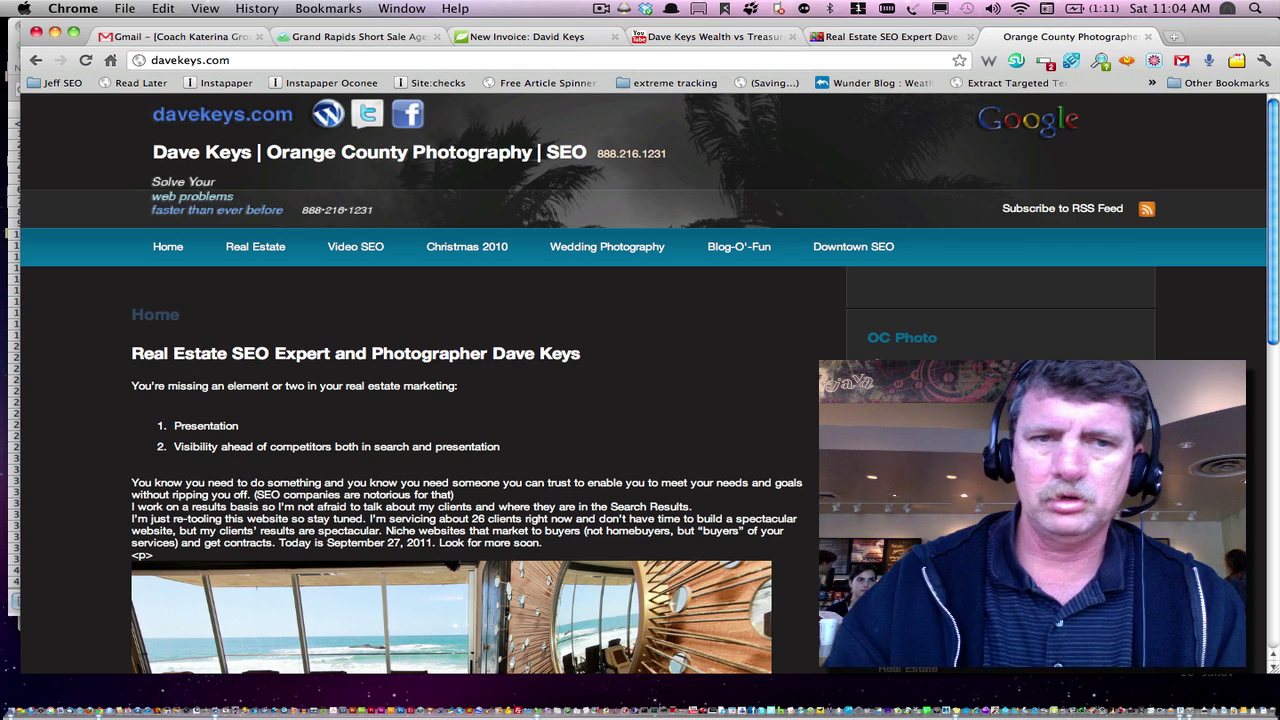
key("super+l")
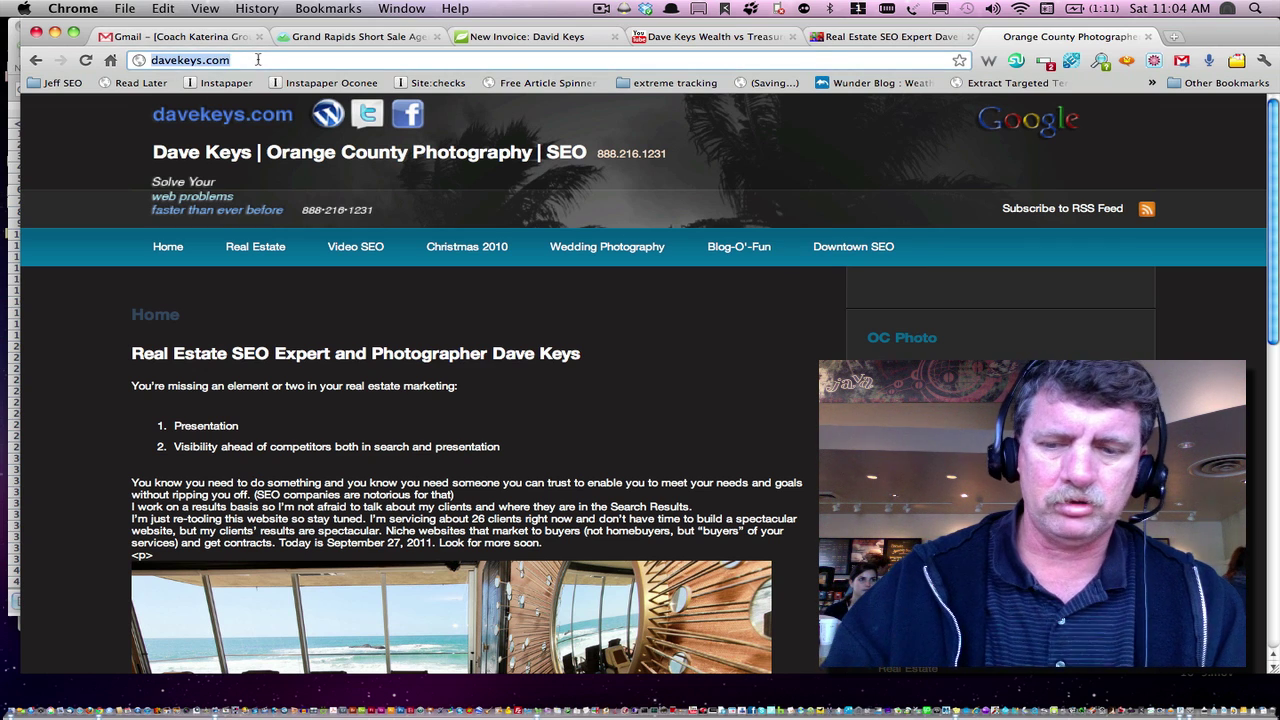
key("Right")
type("/wp-ad")
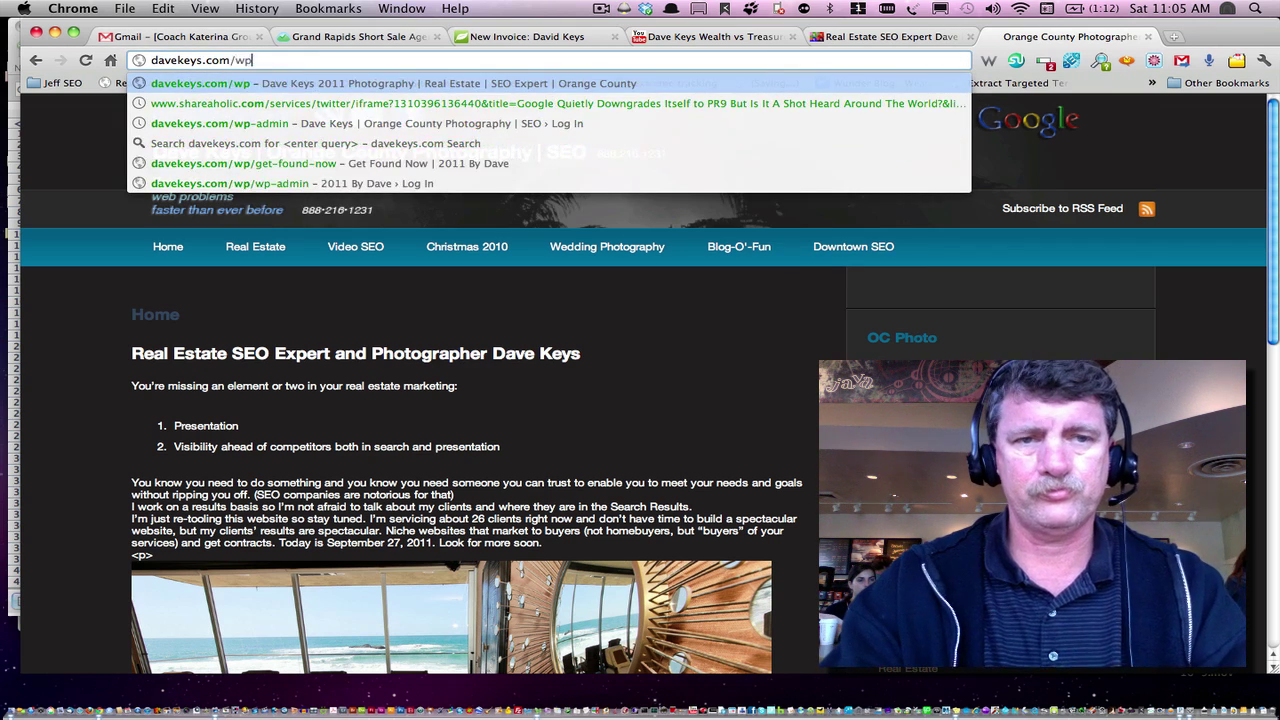
key("Return")
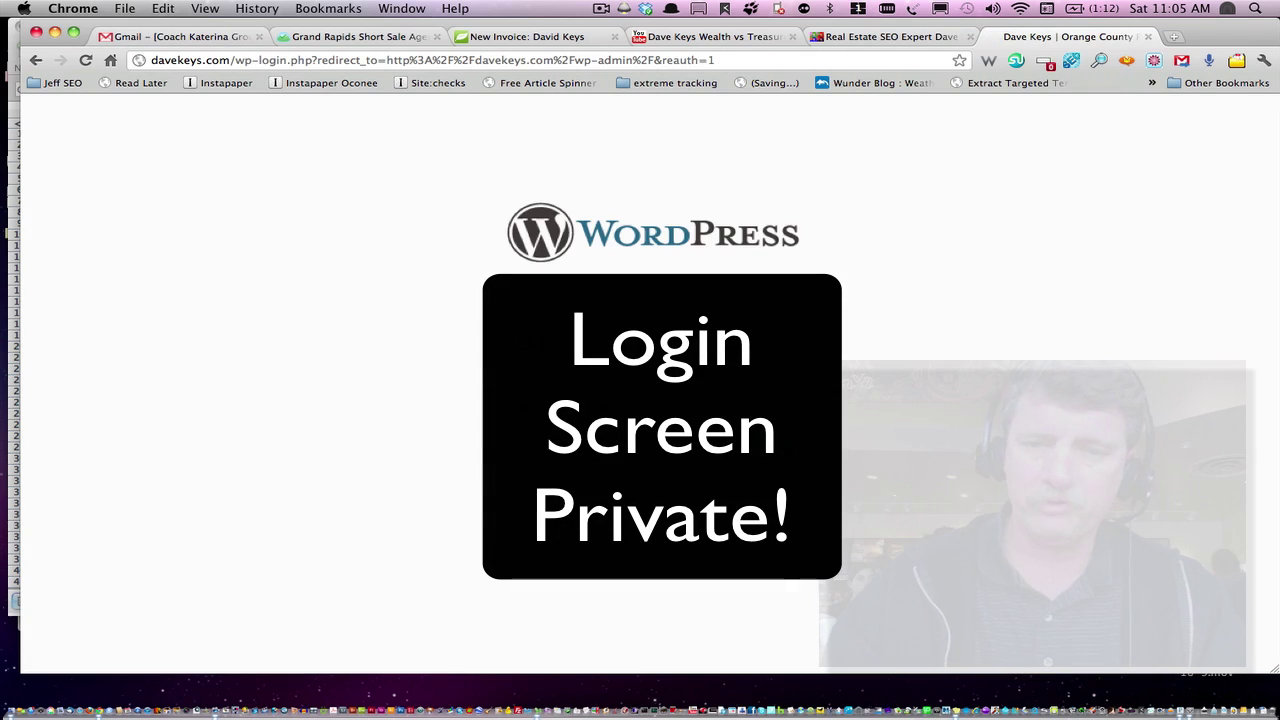
key("Return")
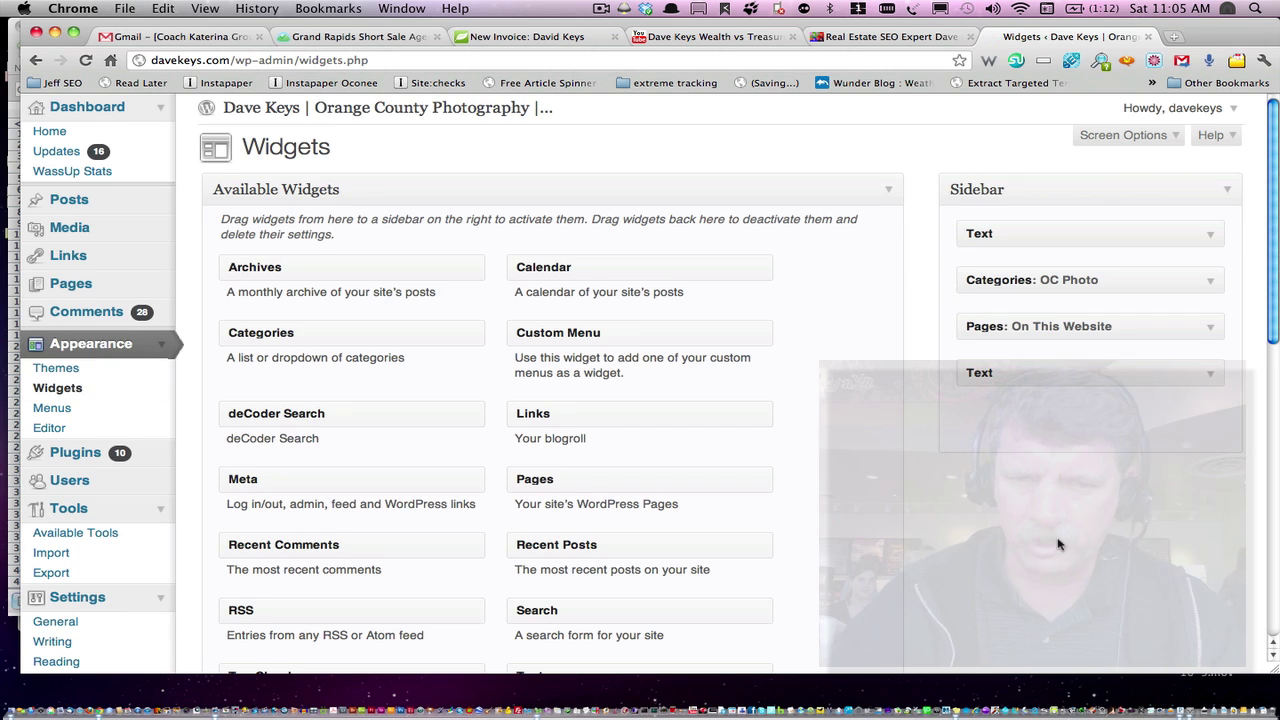
Add a Text widget to the sidebar directly below the first Text widget and title it "Wealth vs. Treasure"
scroll(1059, 544, "down", 1)
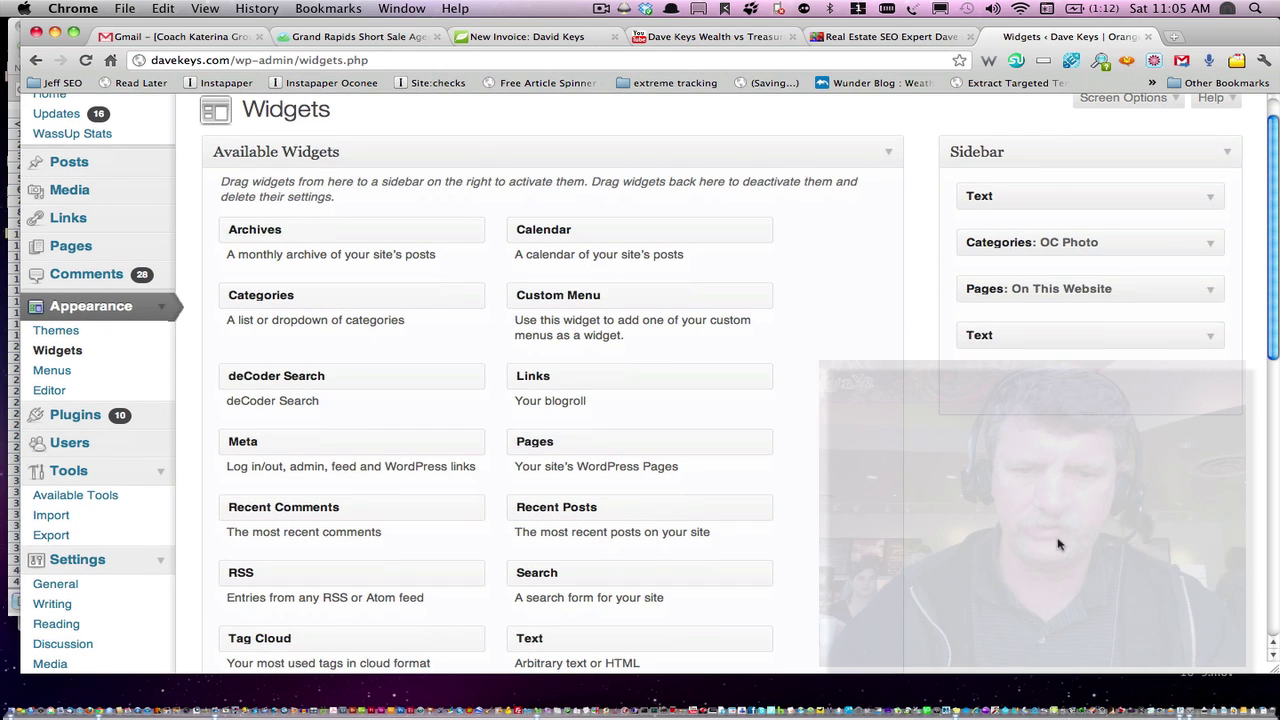
scroll(1059, 544, "down", 2)
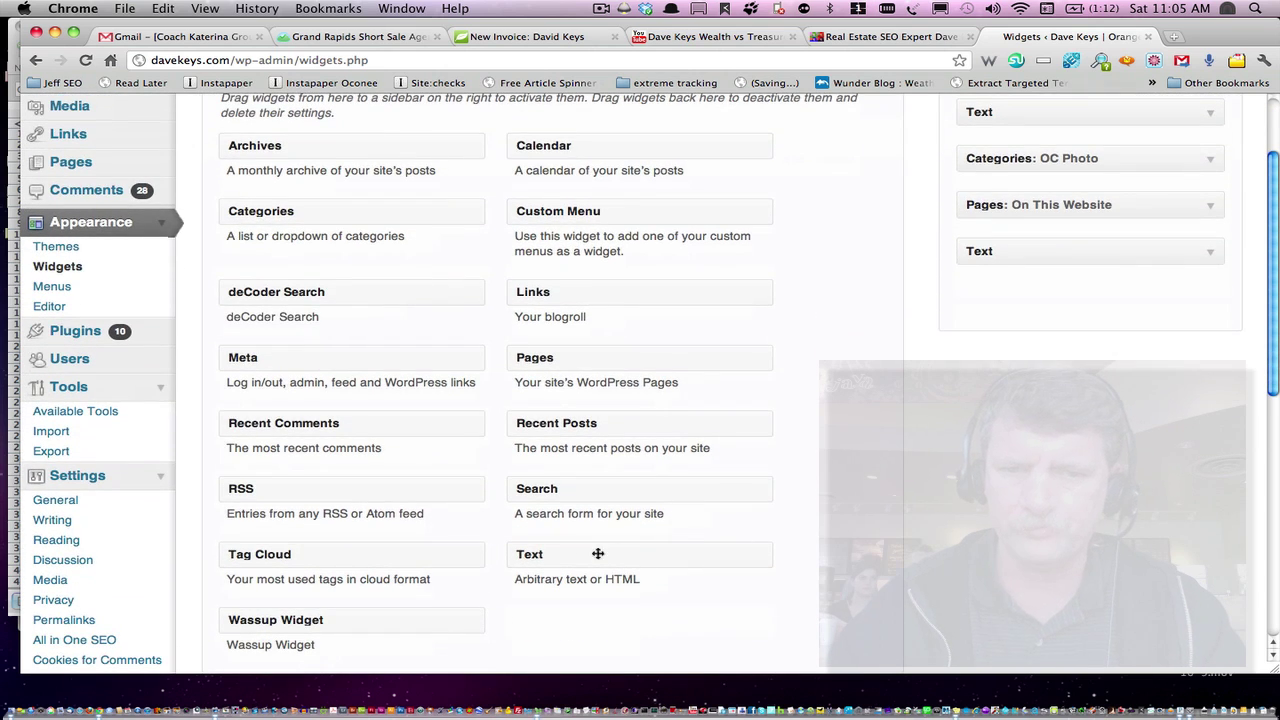
left_click_drag(764, 541, 1026, 162)
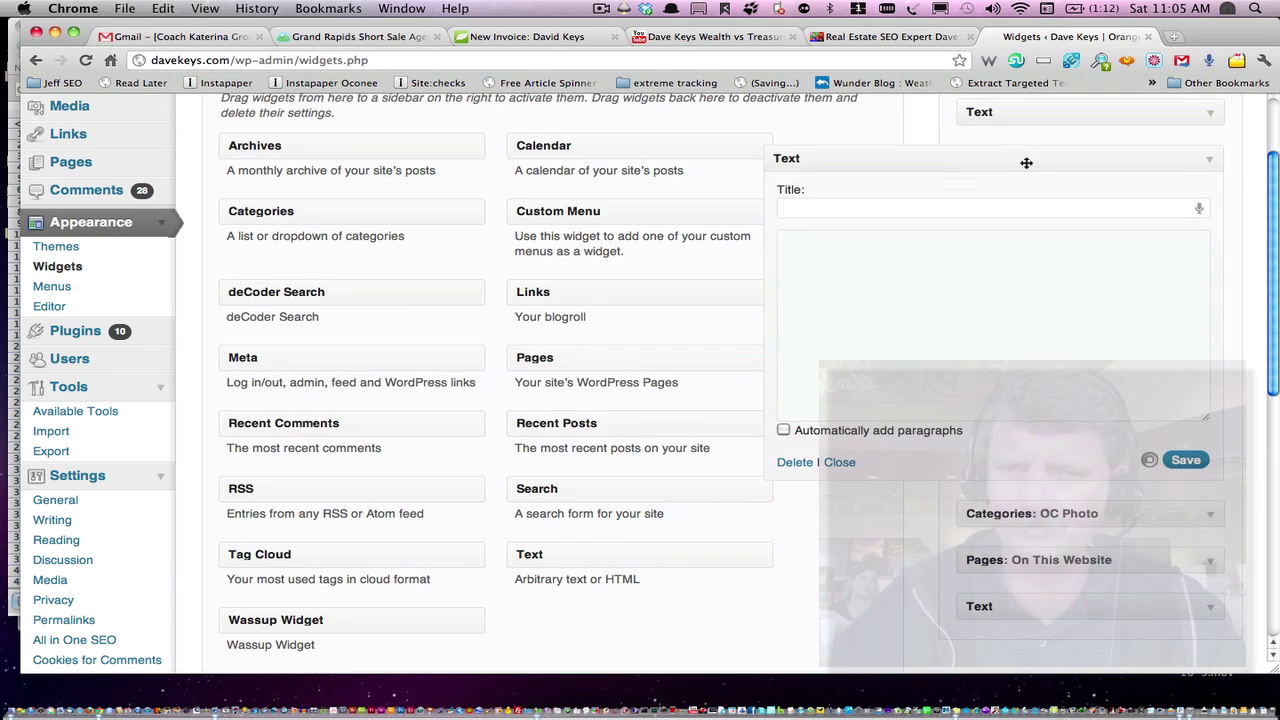
left_click(962, 207)
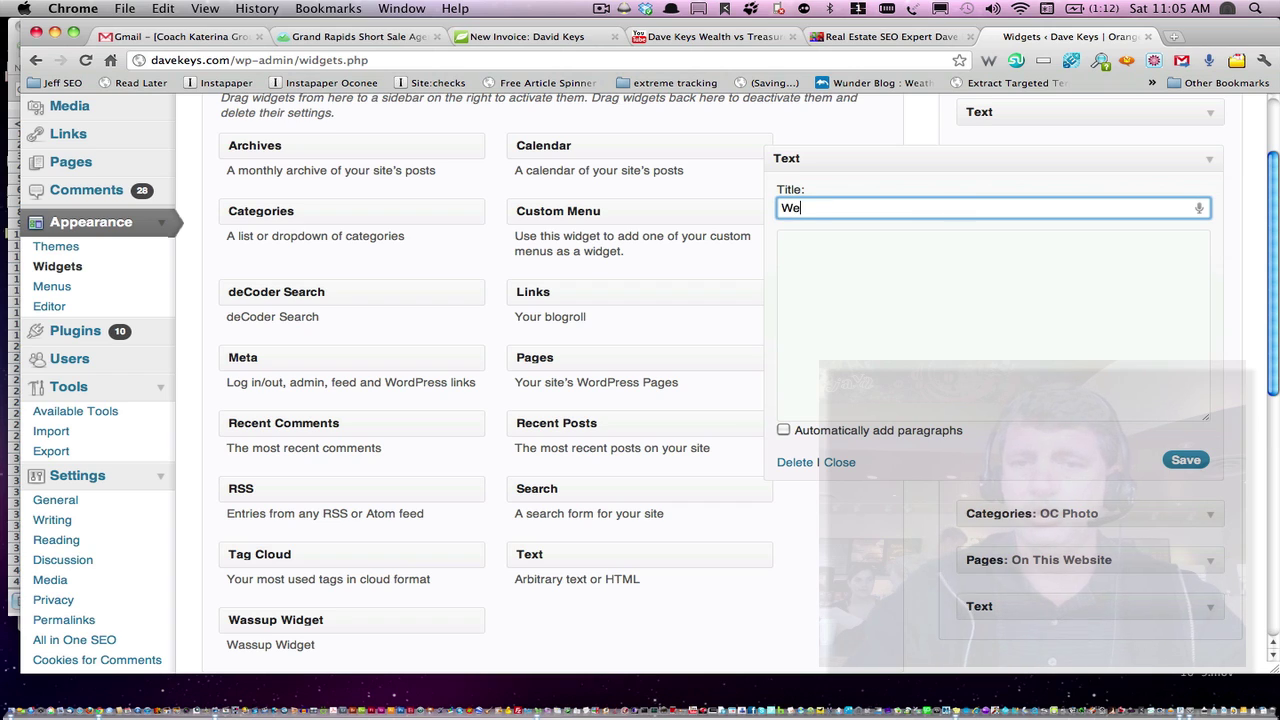
type("Wealth V")
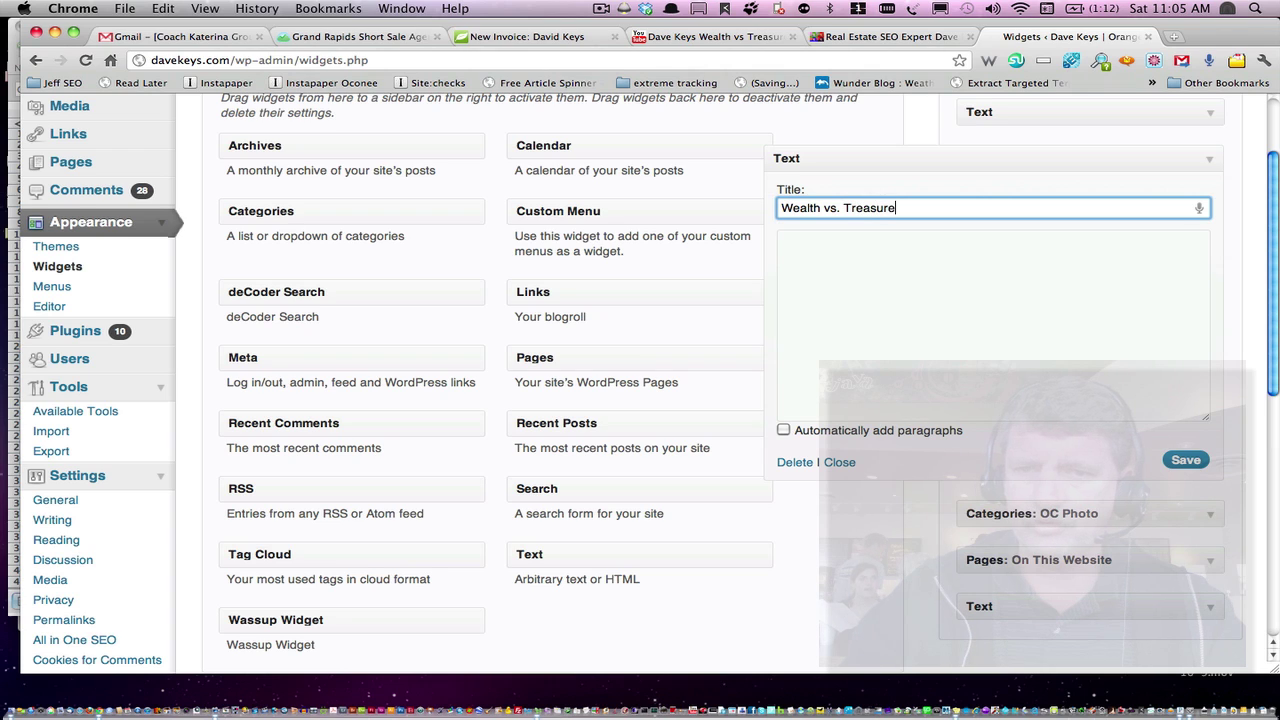
left_click(948, 290)
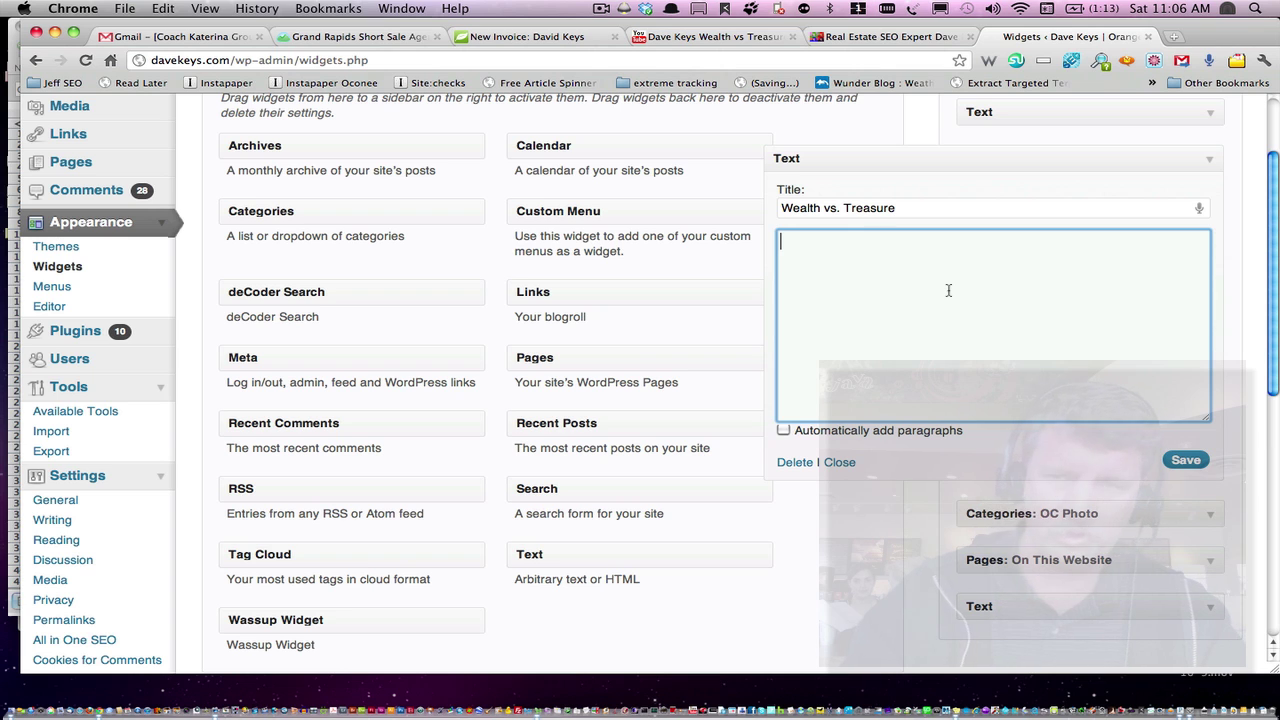
On the Wealth vs Treasure YouTube video page, display the embed code along with its playback and size options
key("ctrl+shift+Tab")
key("ctrl+shift+Tab")
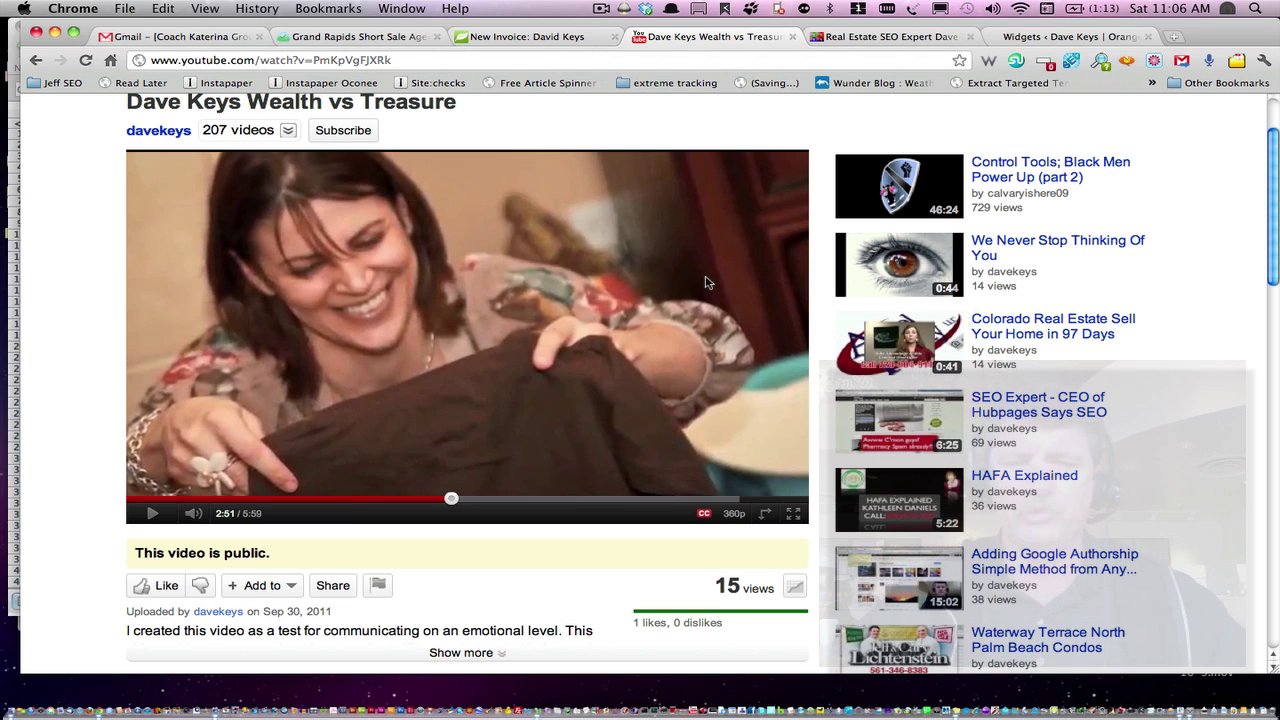
scroll(705, 283, "down", 5)
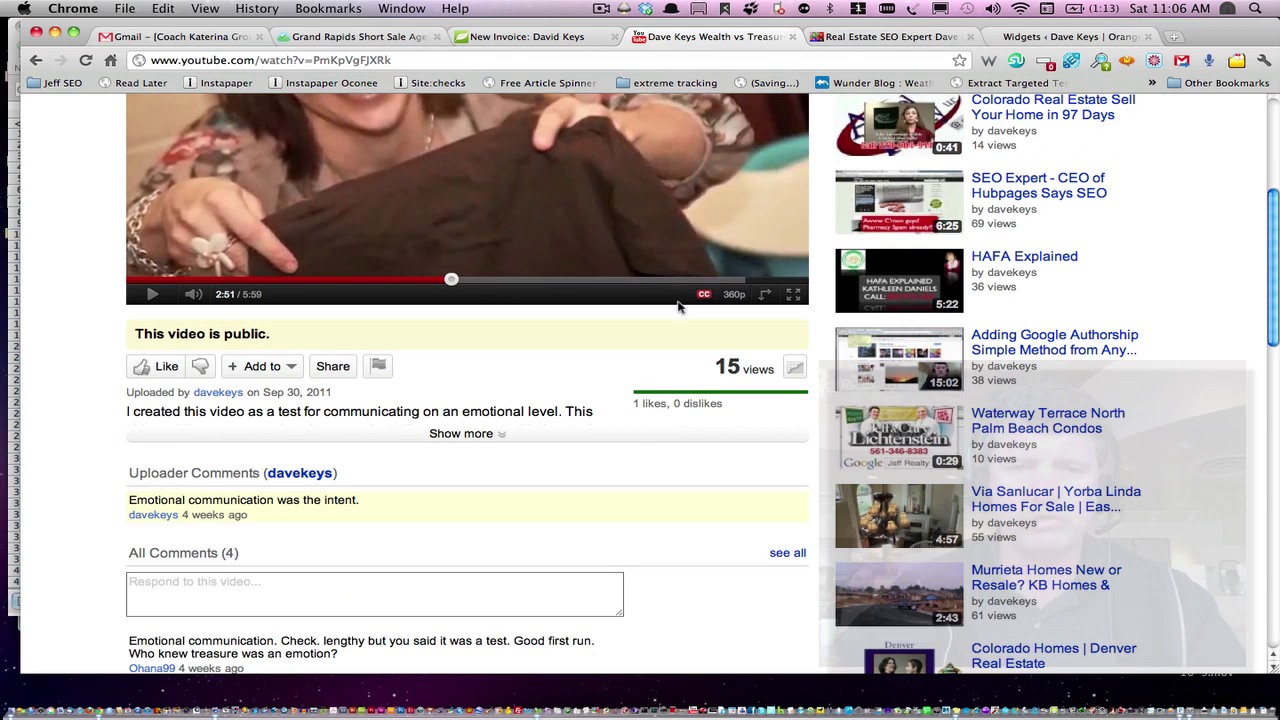
left_click(330, 367)
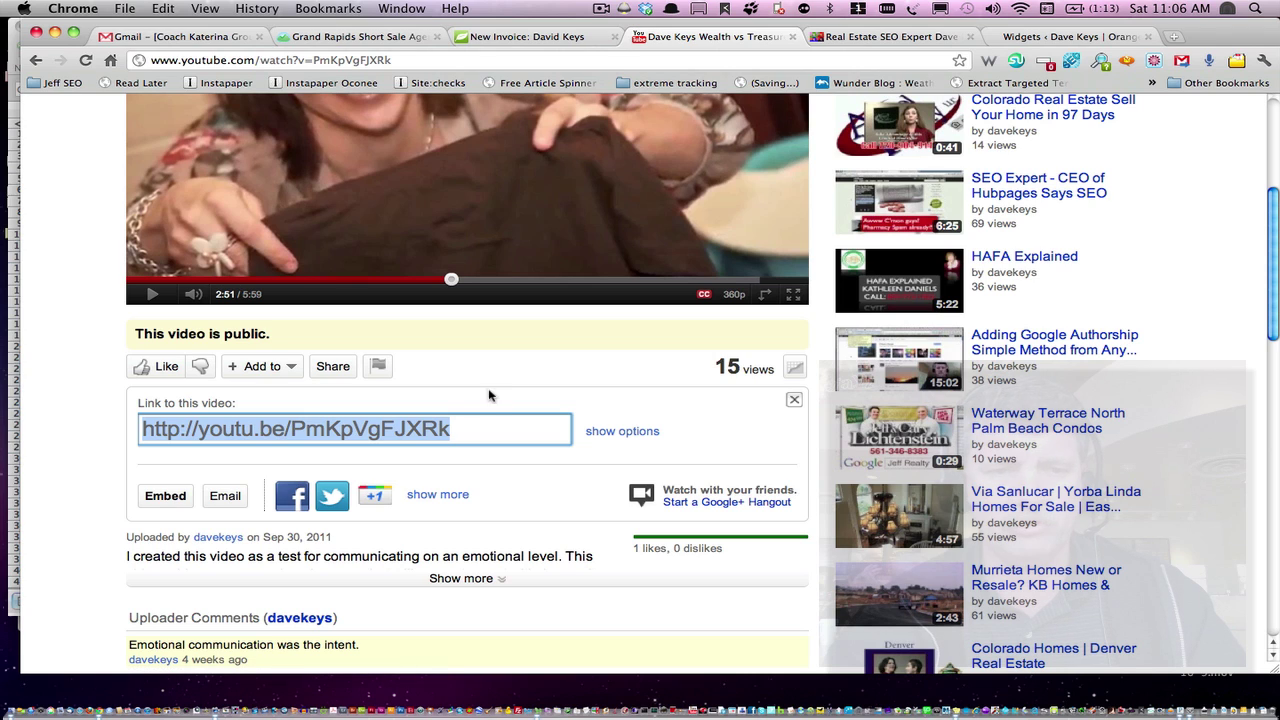
left_click(165, 496)
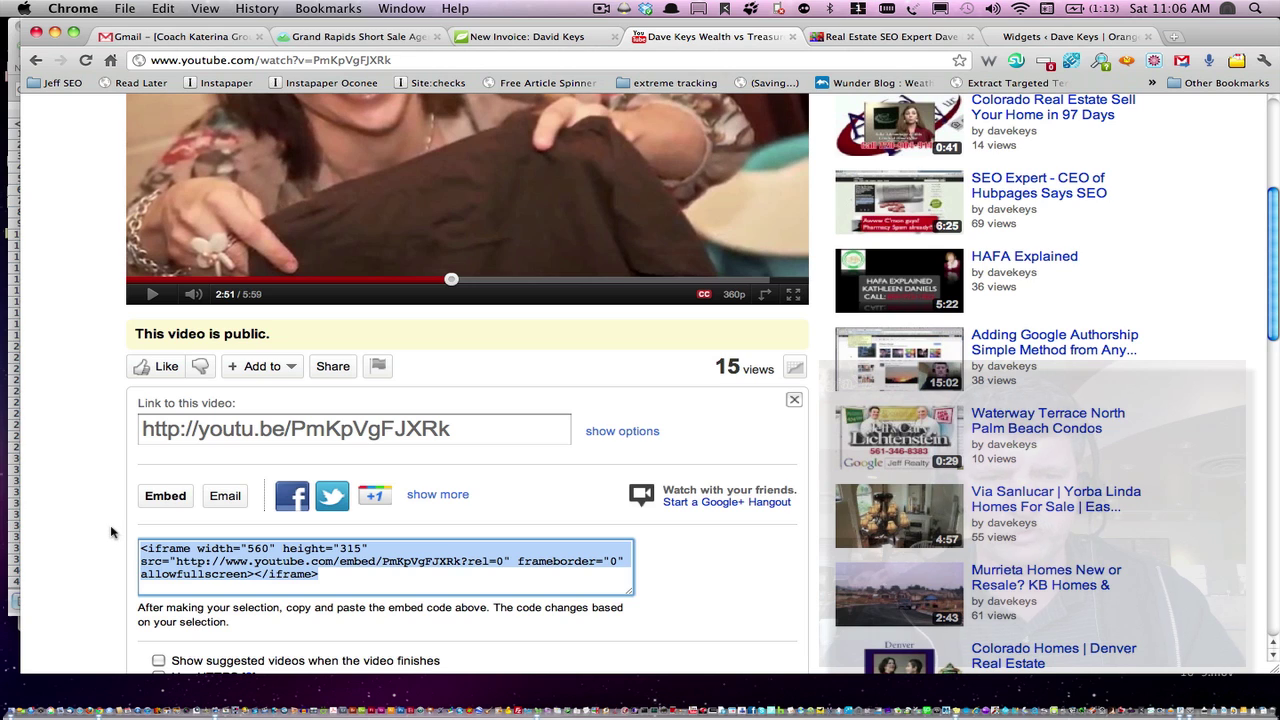
scroll(111, 532, "down", 1)
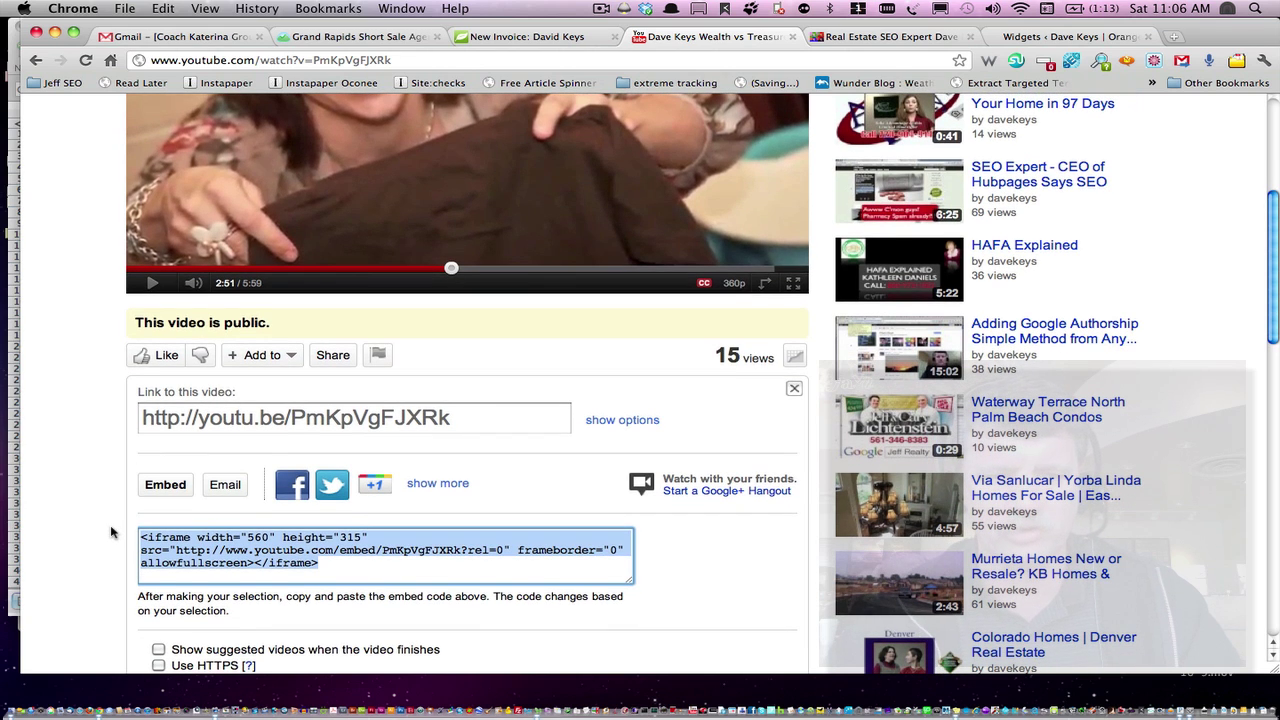
scroll(111, 532, "down", 2)
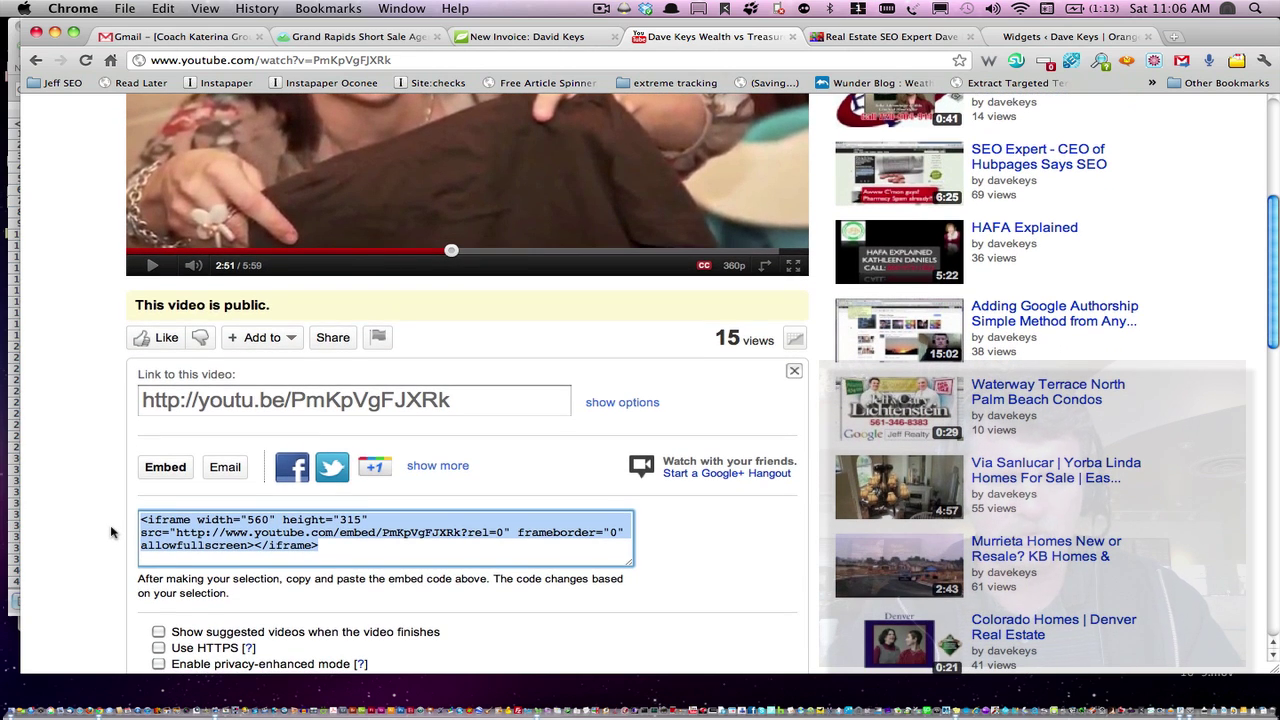
scroll(111, 532, "down", 3)
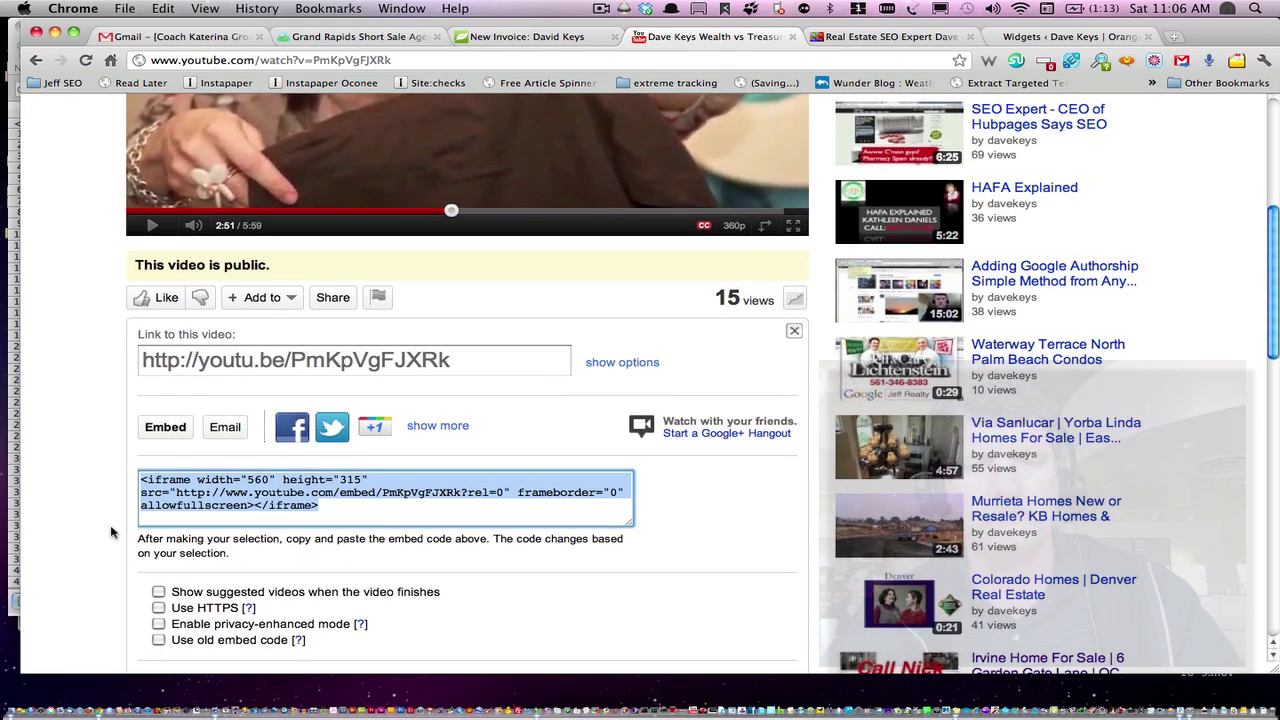
scroll(111, 532, "down", 5)
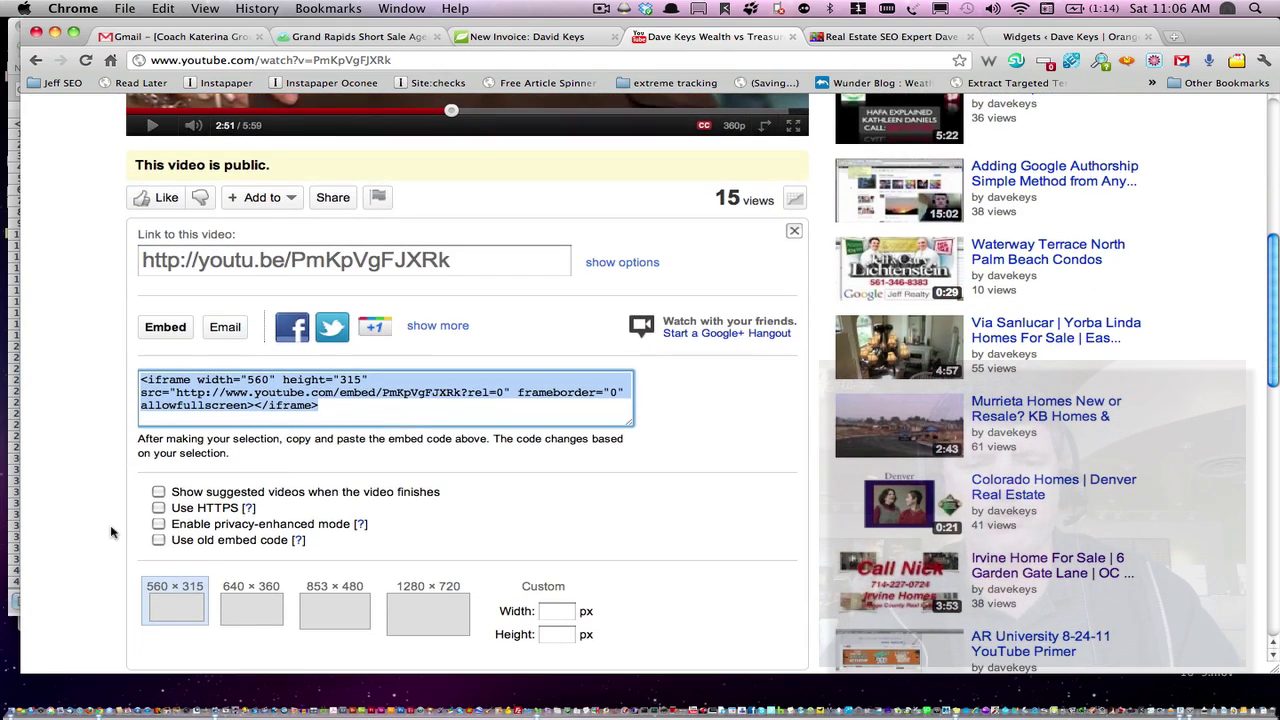
scroll(111, 532, "down", 6)
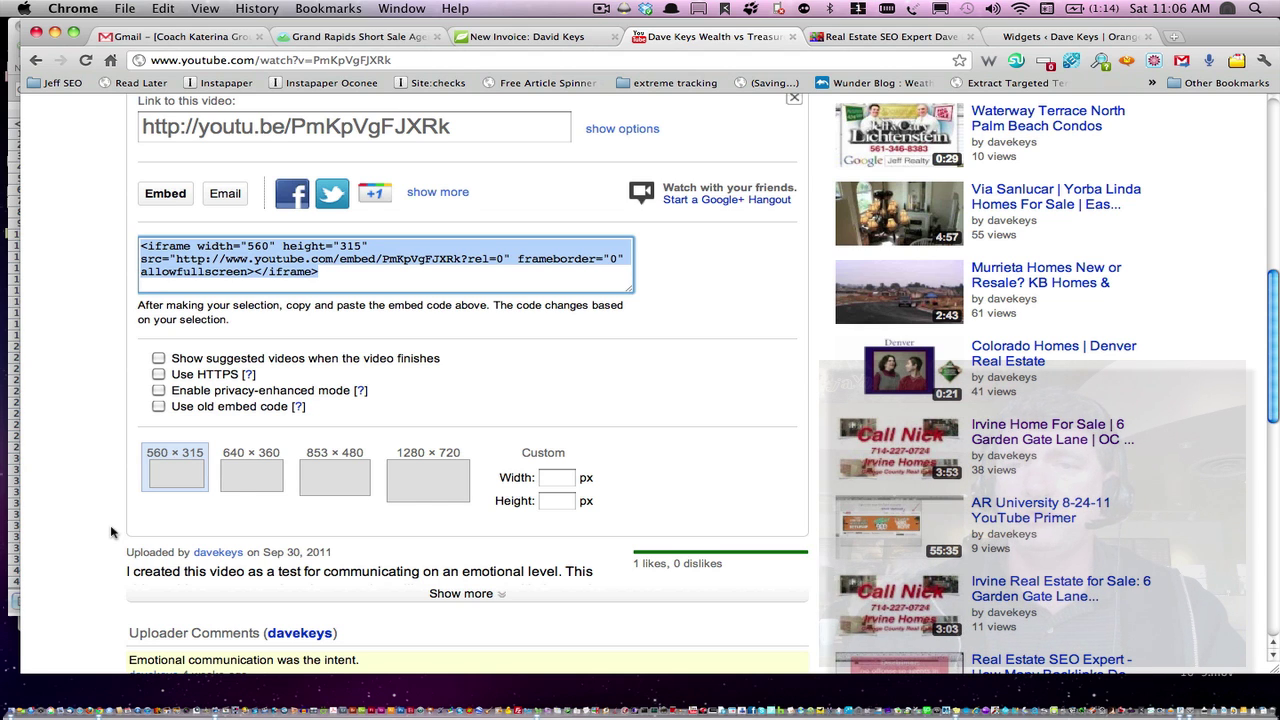
Open the live photography website from the WordPress admin and measure the width of its sidebar near the page's end
key("super+6")
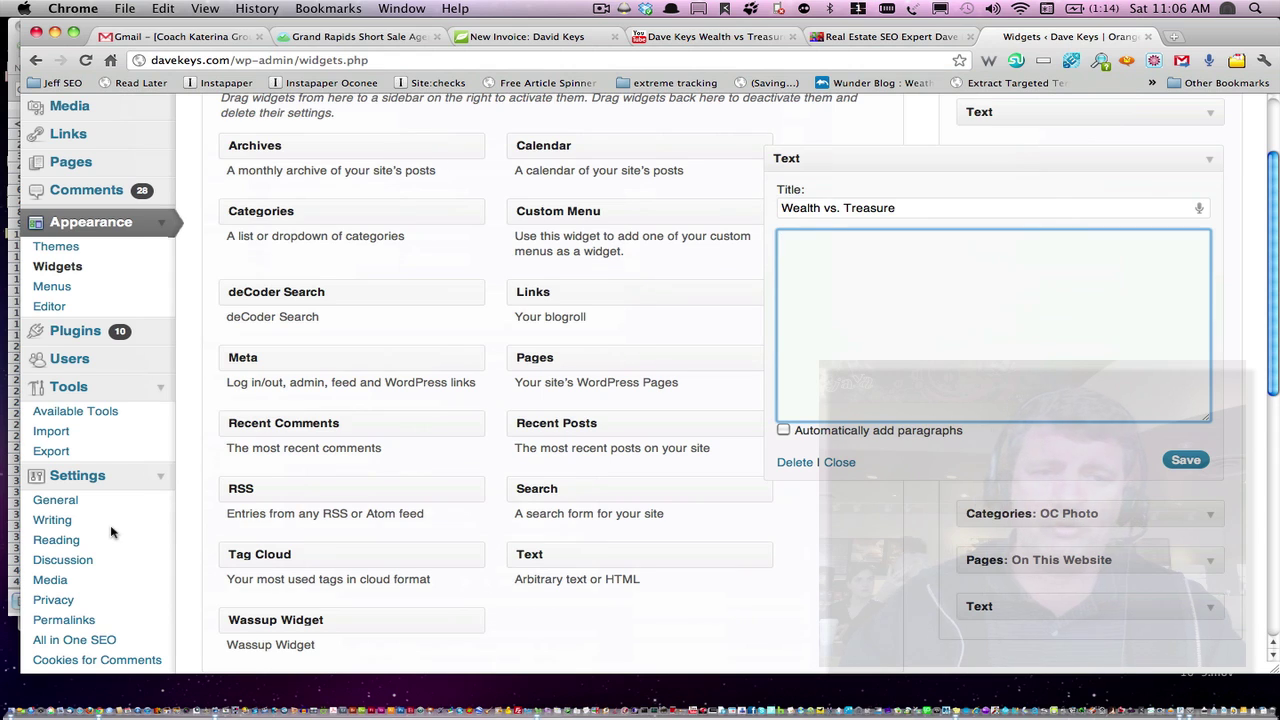
scroll(112, 533, "up", 3)
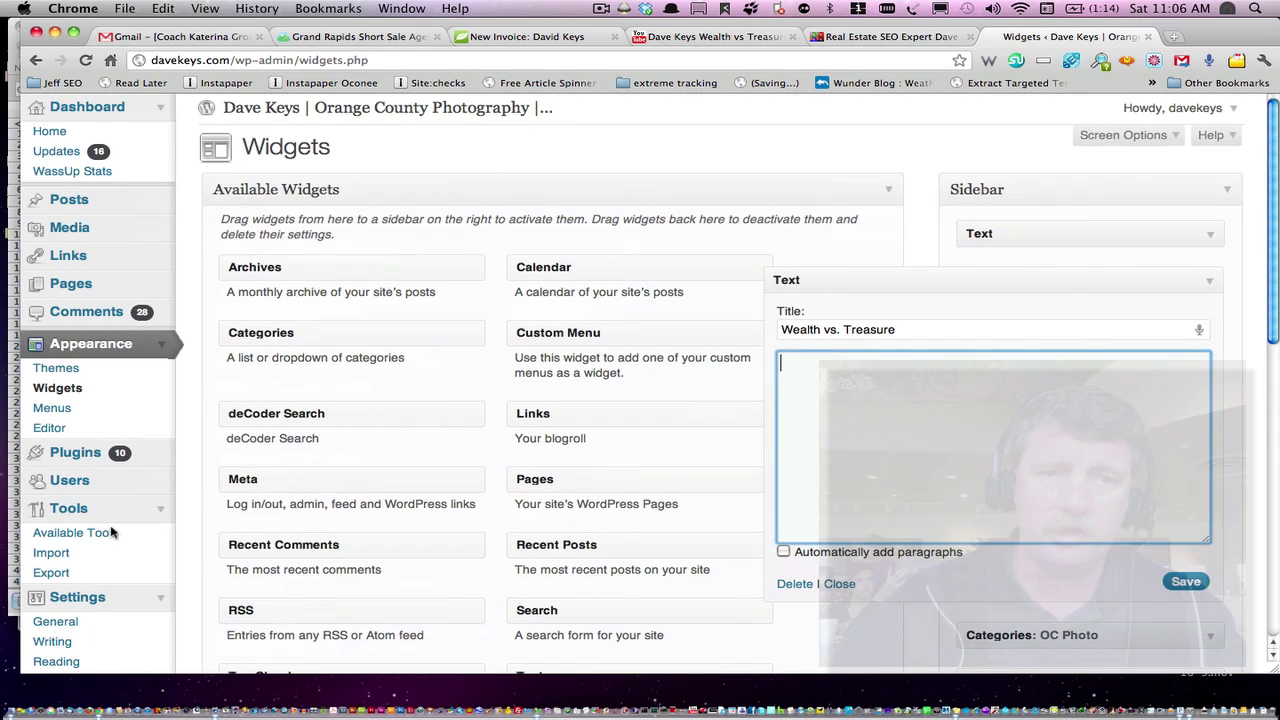
left_click(340, 110)
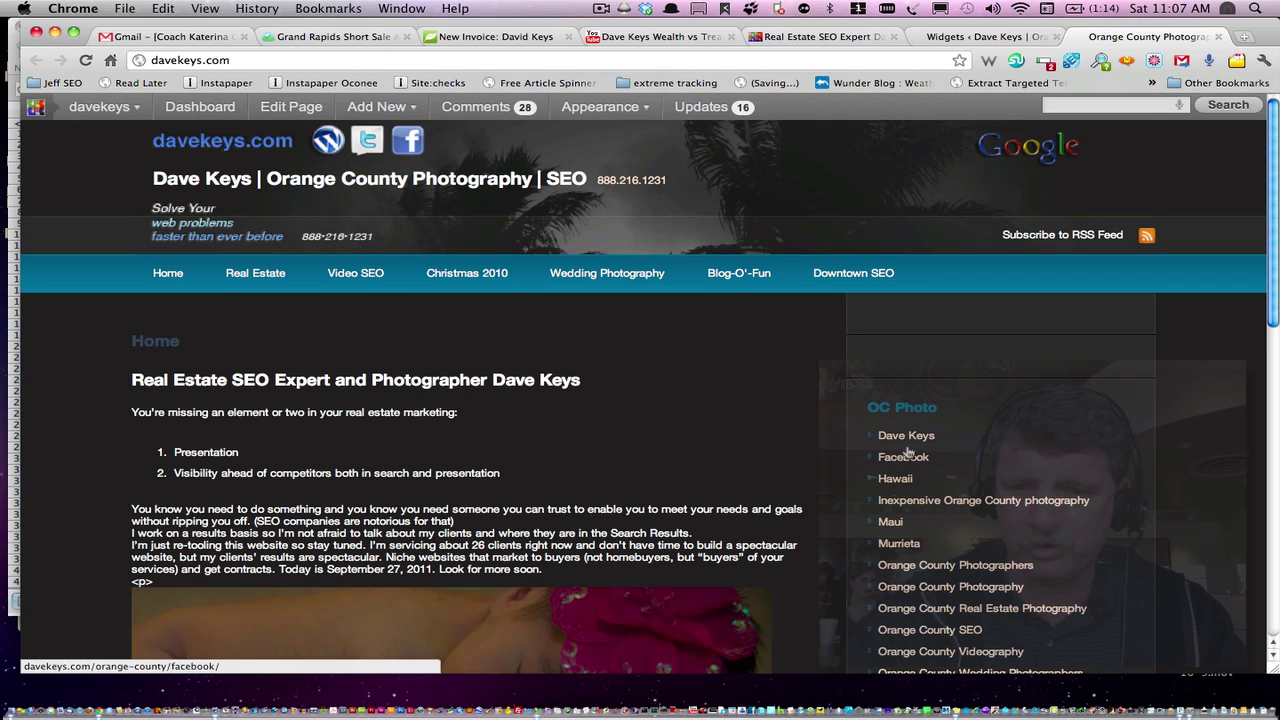
scroll(908, 452, "down", 1)
scroll(908, 452, "down", 15)
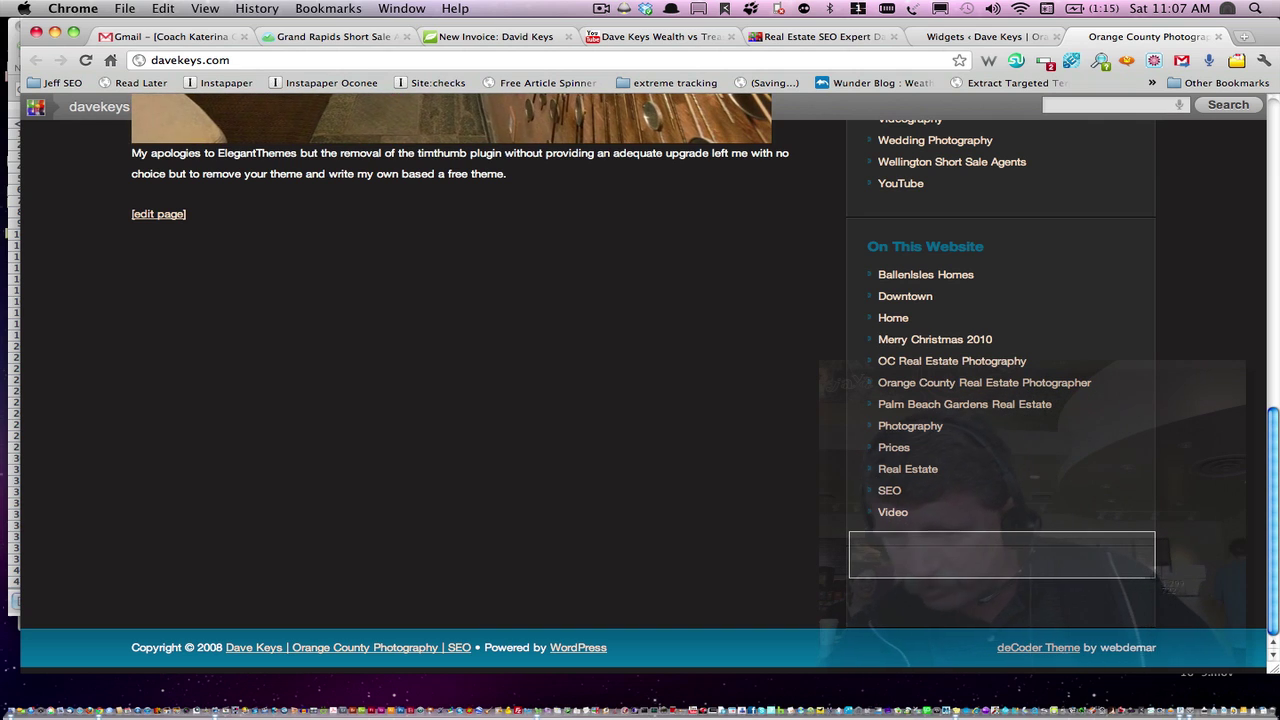
left_click_drag(1156, 585, 1156, 370)
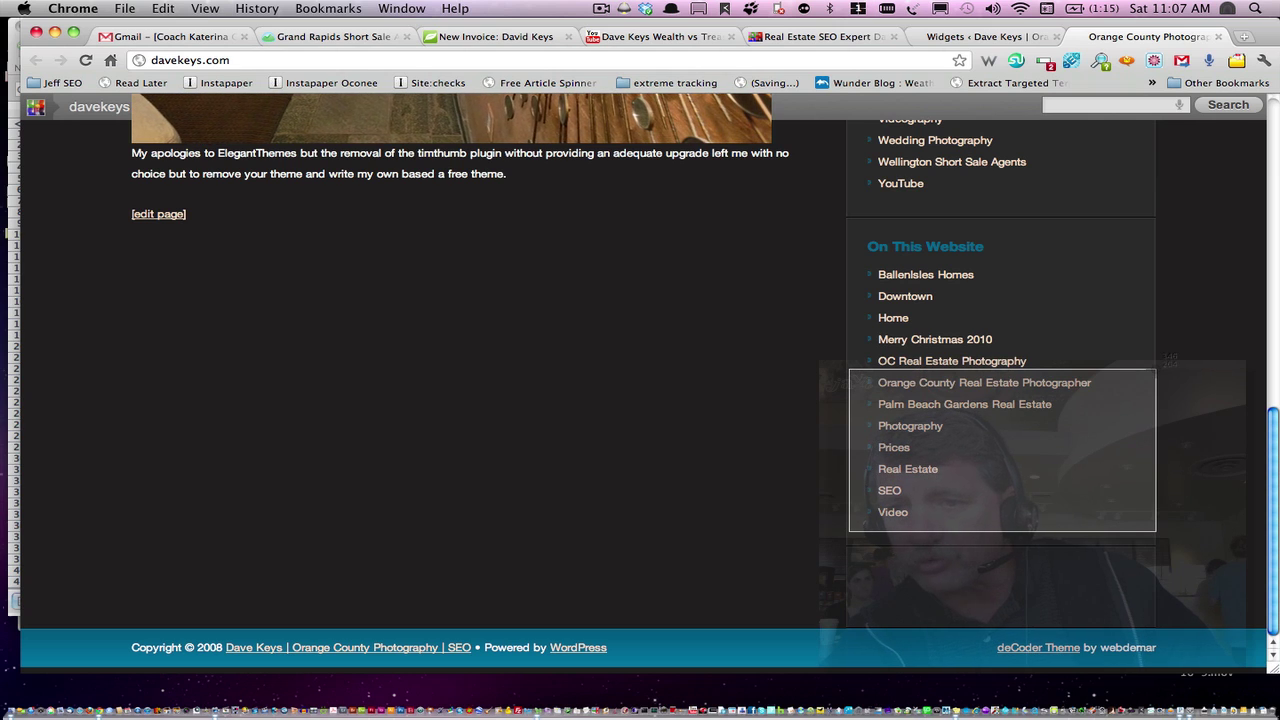
left_click_drag(1157, 373, 1157, 373)
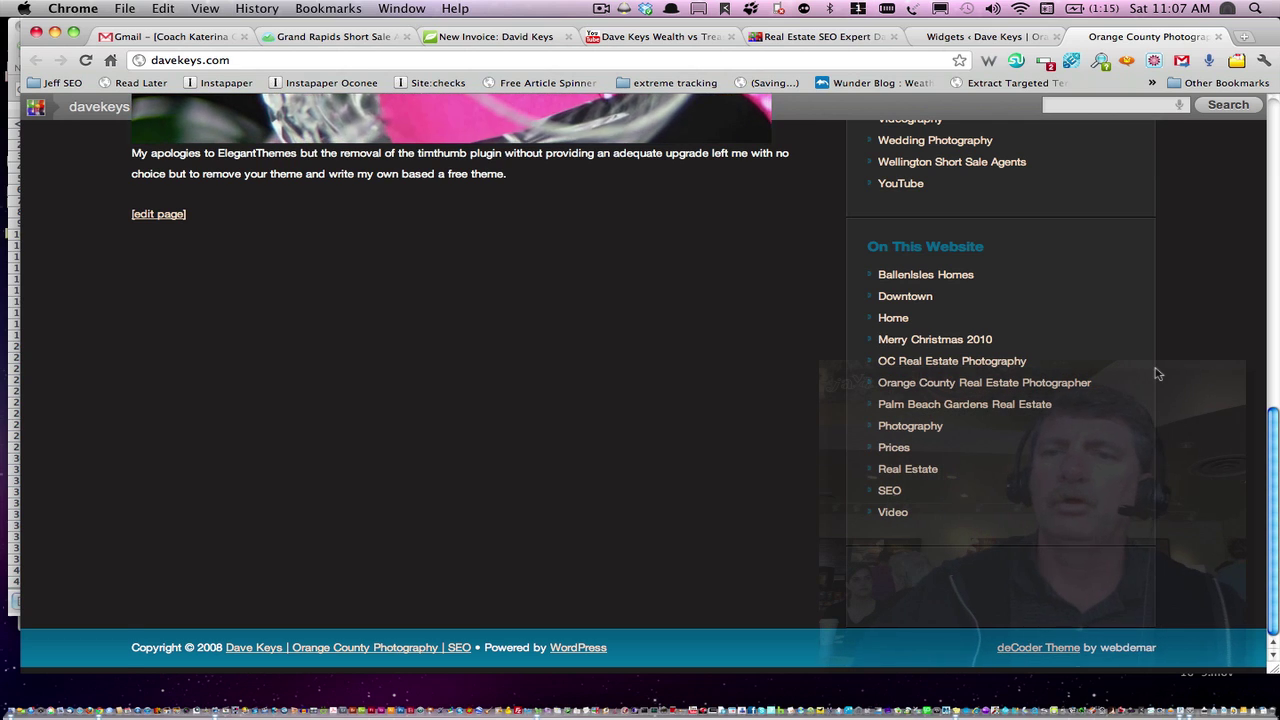
Return to the YouTube video and give its embed code a custom width, trying 240 px before setting 260 px
key("ctrl+shift+Tab")
key("ctrl+shift+Tab")
key("ctrl+shift+Tab")
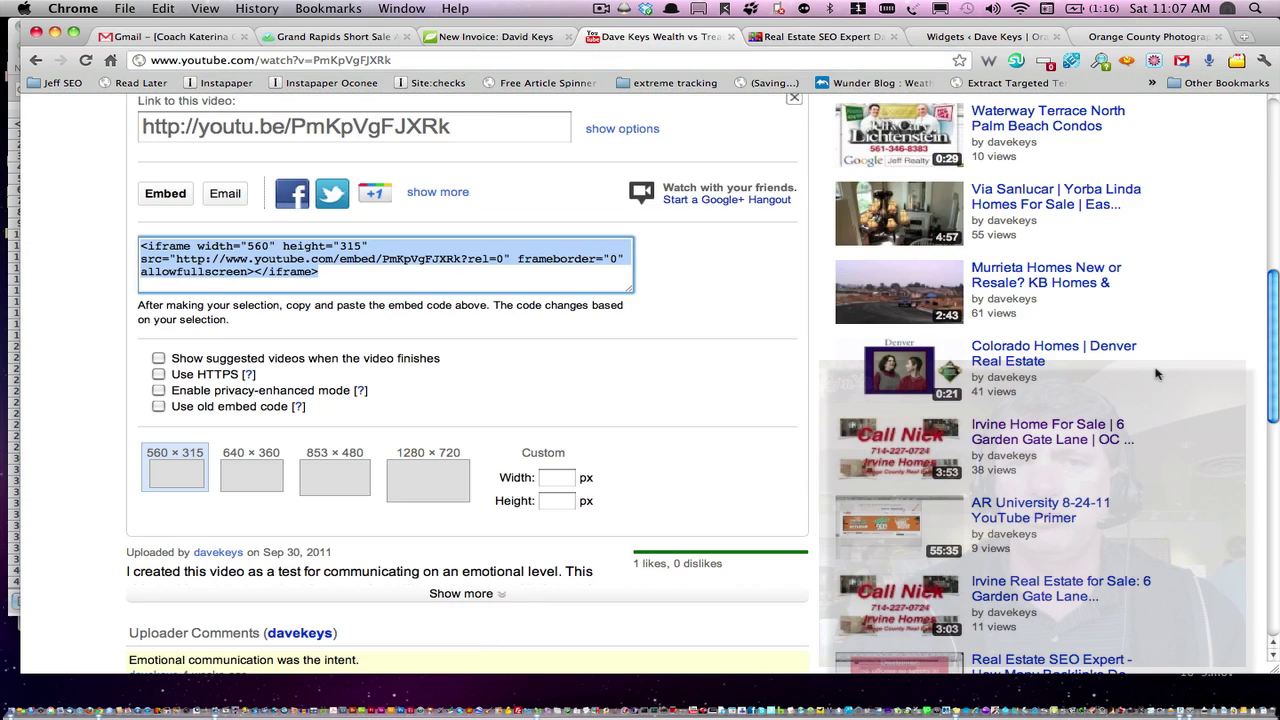
left_click(553, 478)
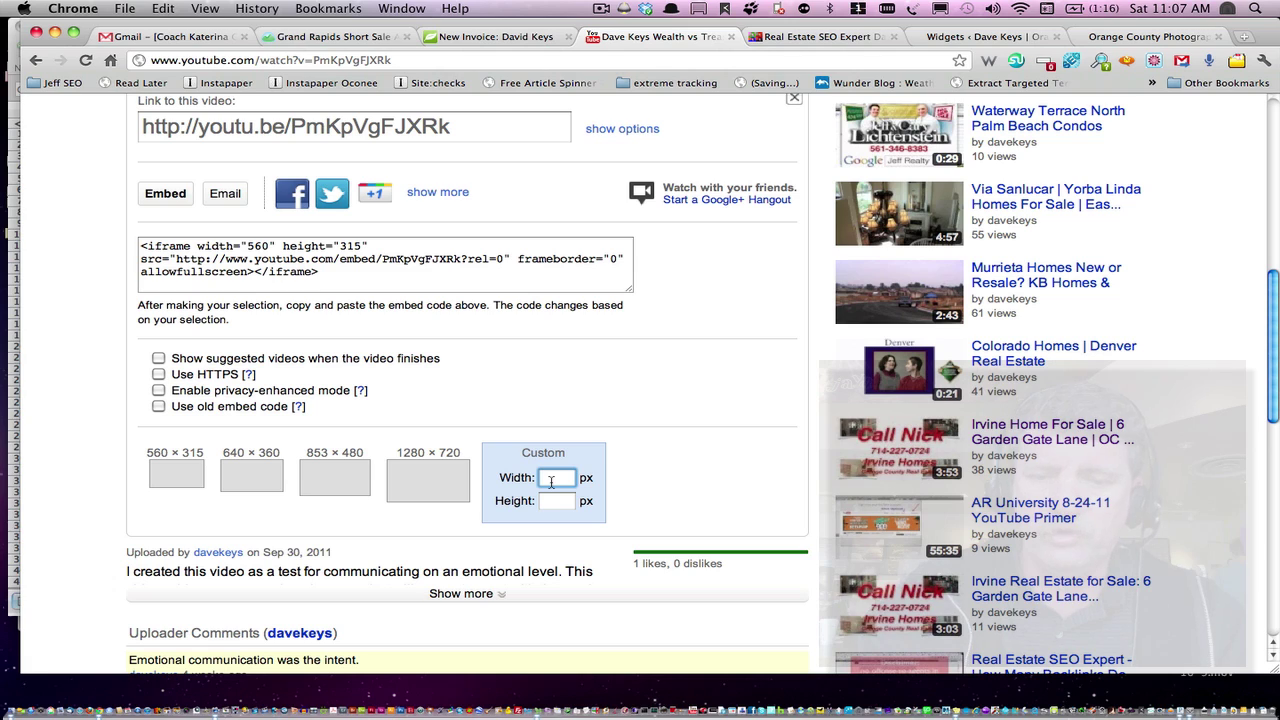
type("2")
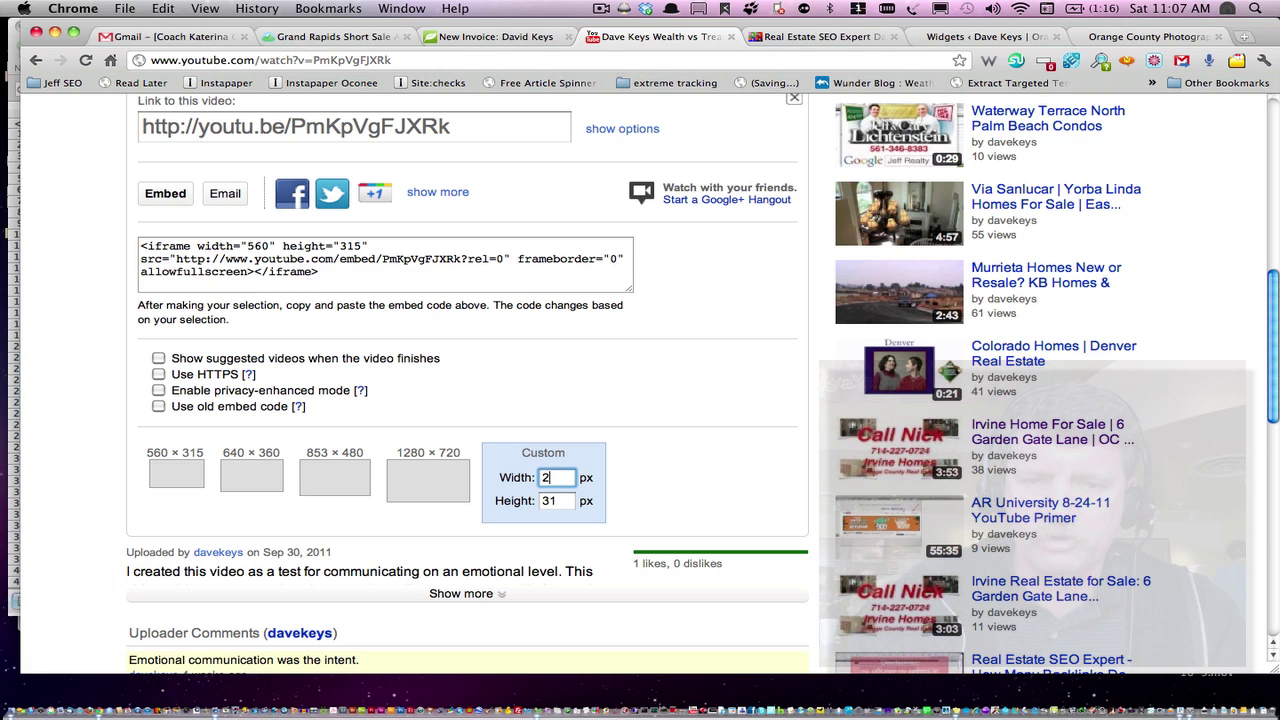
type("40")
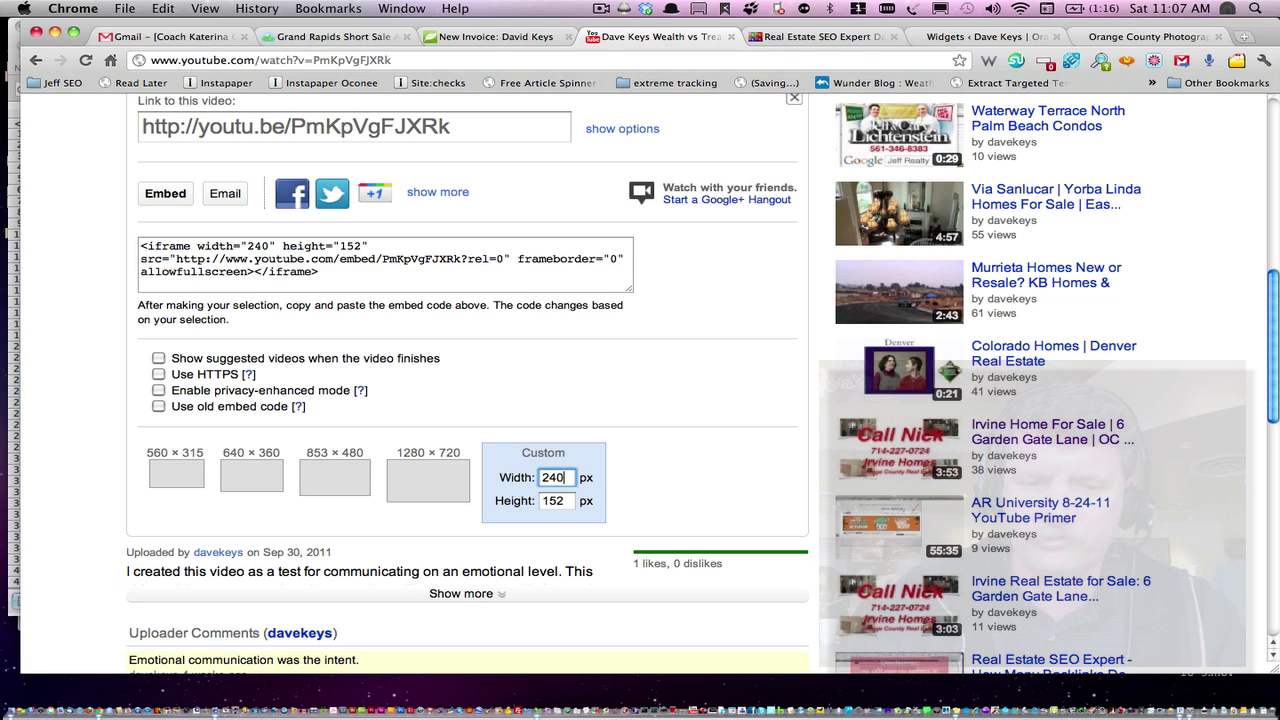
key("Tab")
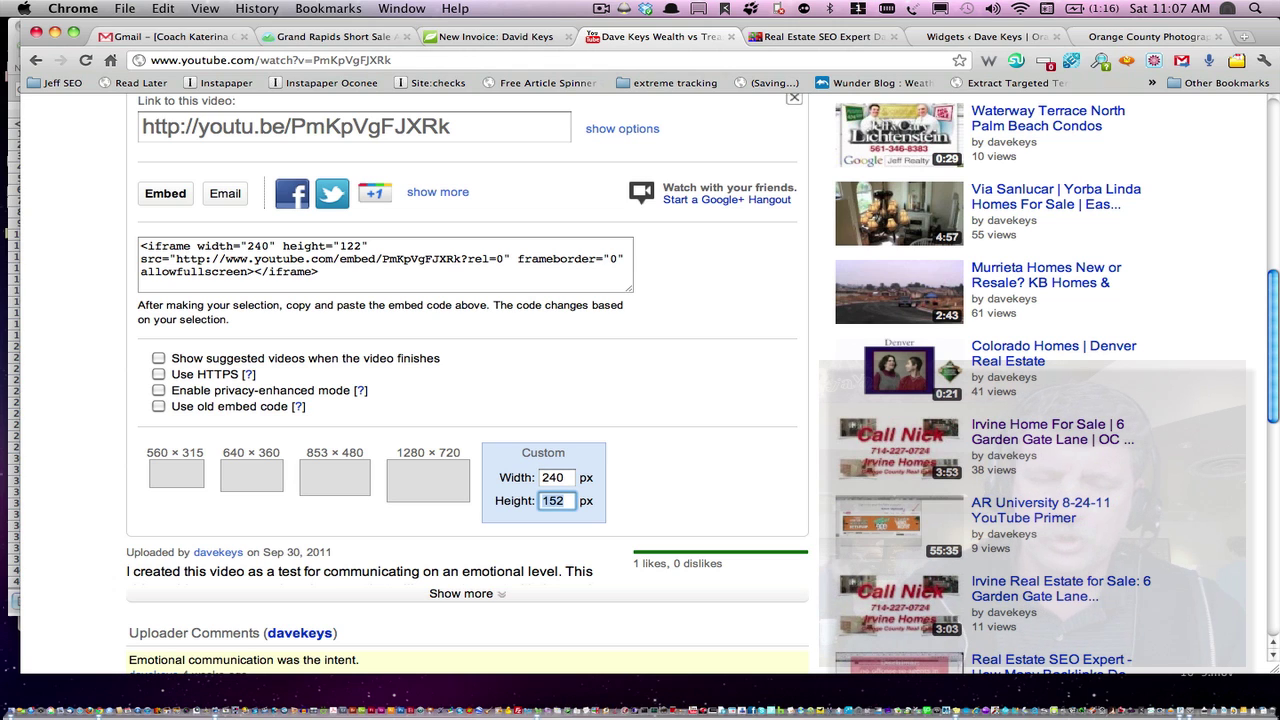
scroll(703, 462, "down", 1)
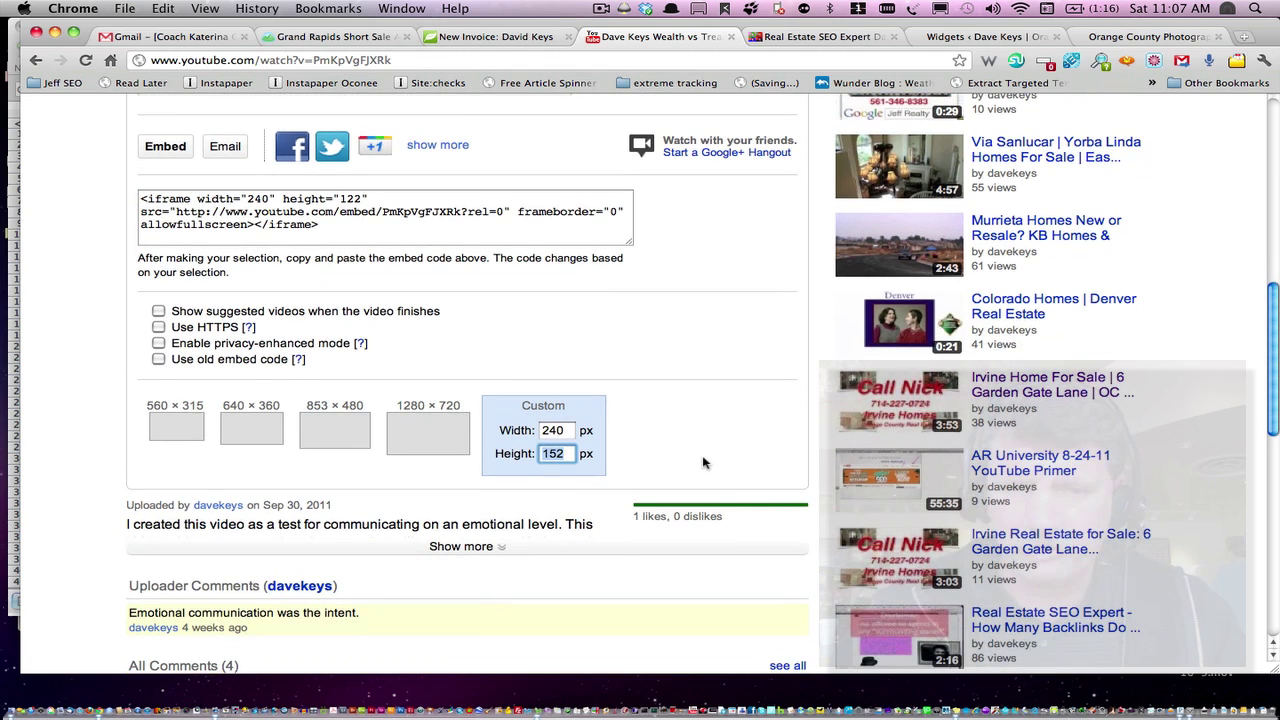
key("shift+Tab")
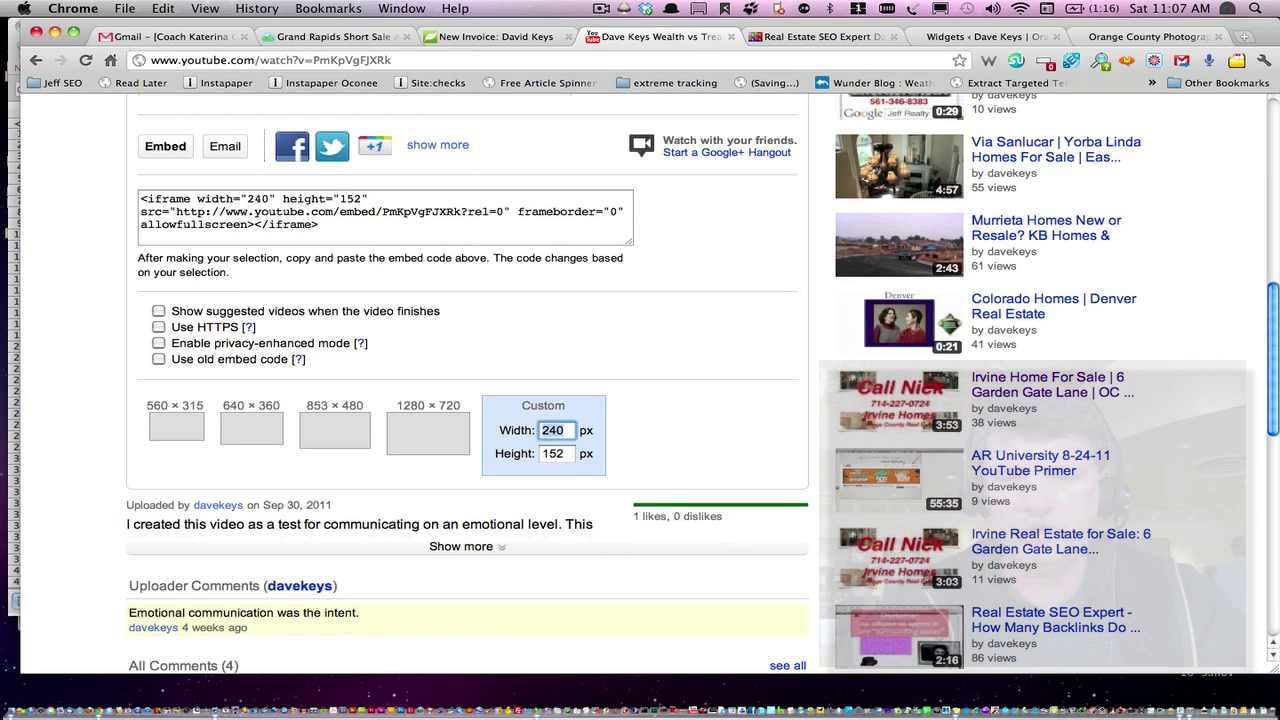
type("260")
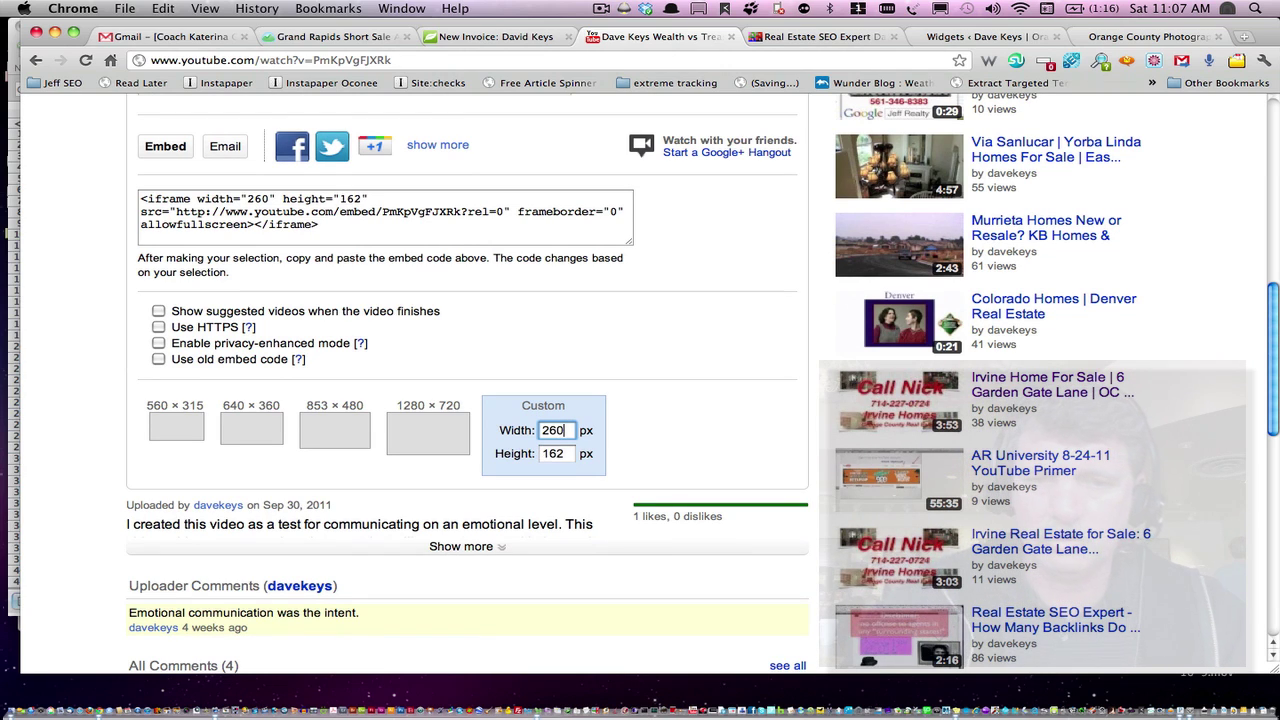
Copy the YouTube video's 260 × 162 embed code into the body of the "Wealth vs. Treasure" Text widget in WordPress and save the widget
scroll(668, 423, "down", 1)
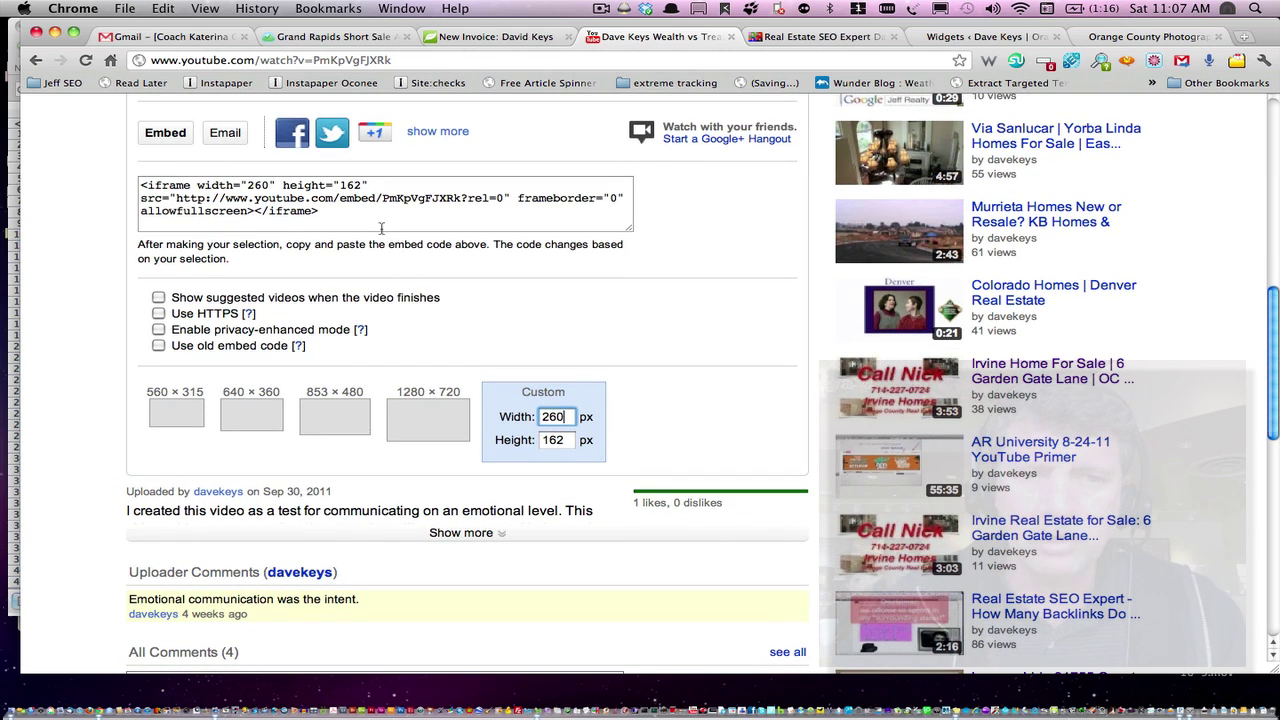
left_click_drag(381, 228, 149, 167)
key("super+c")
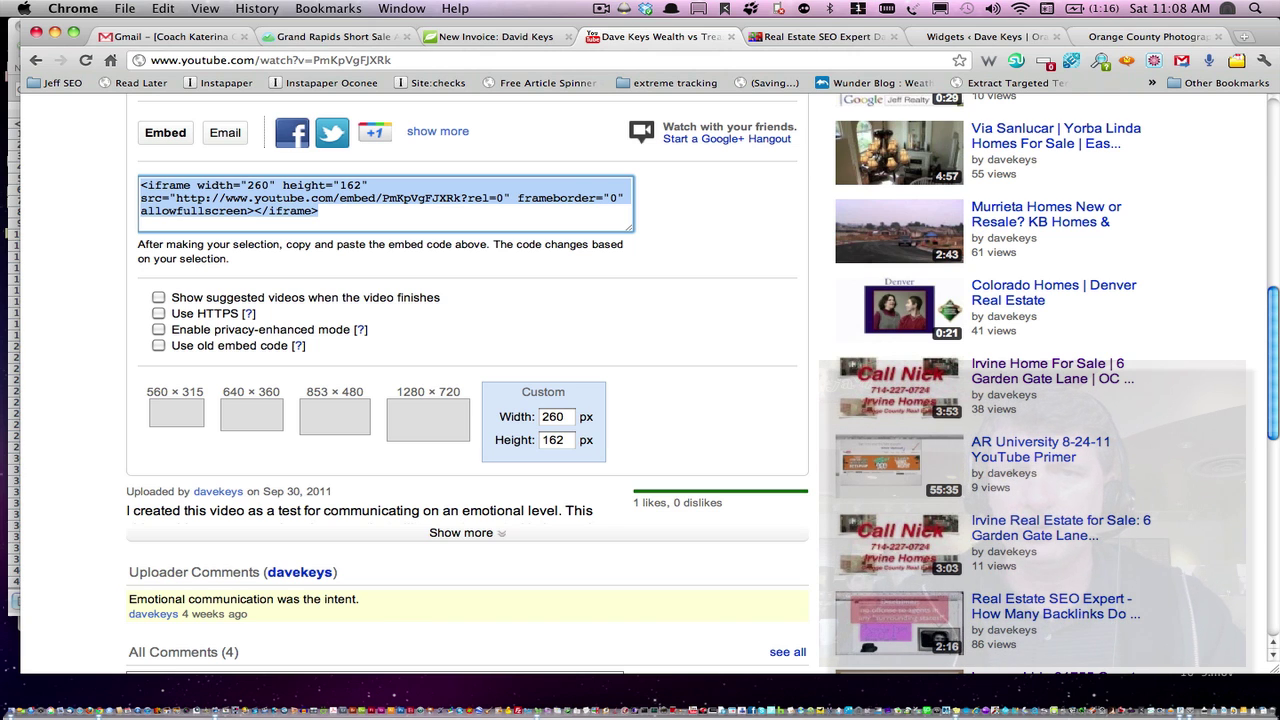
key("ctrl+Tab")
key("ctrl+Tab")
key("ctrl+Tab")
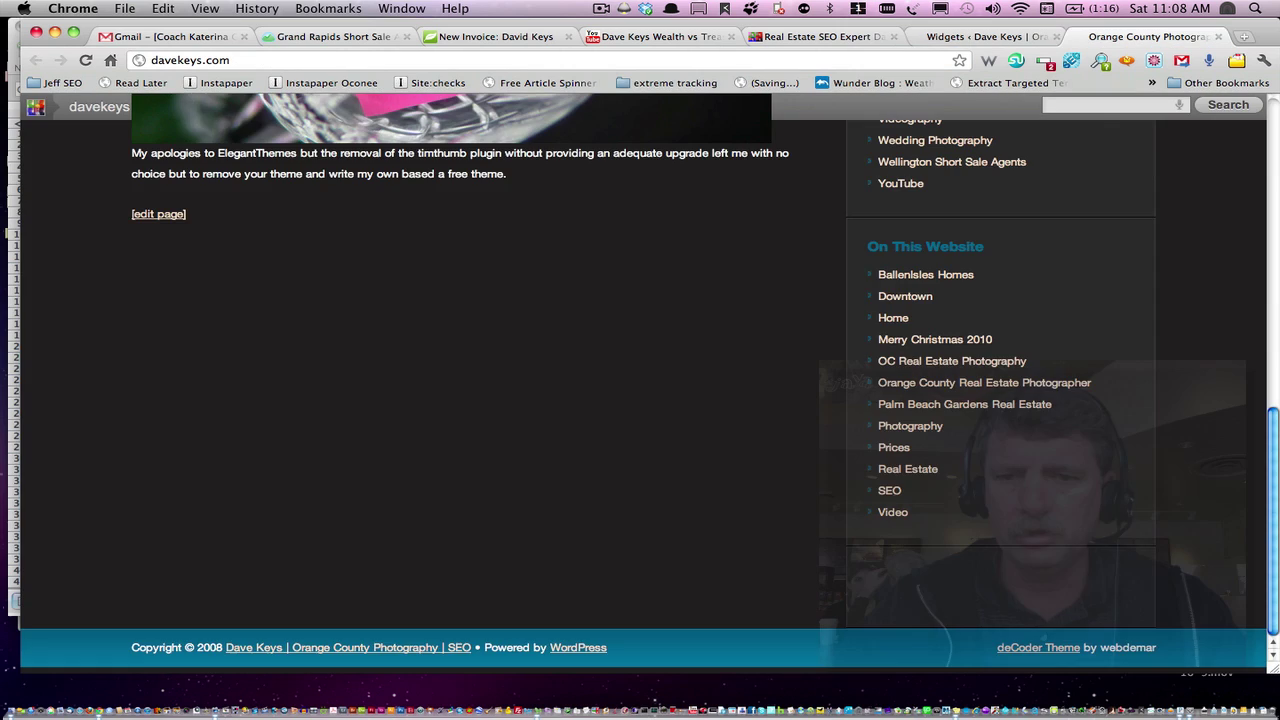
key("ctrl+shift+Tab")
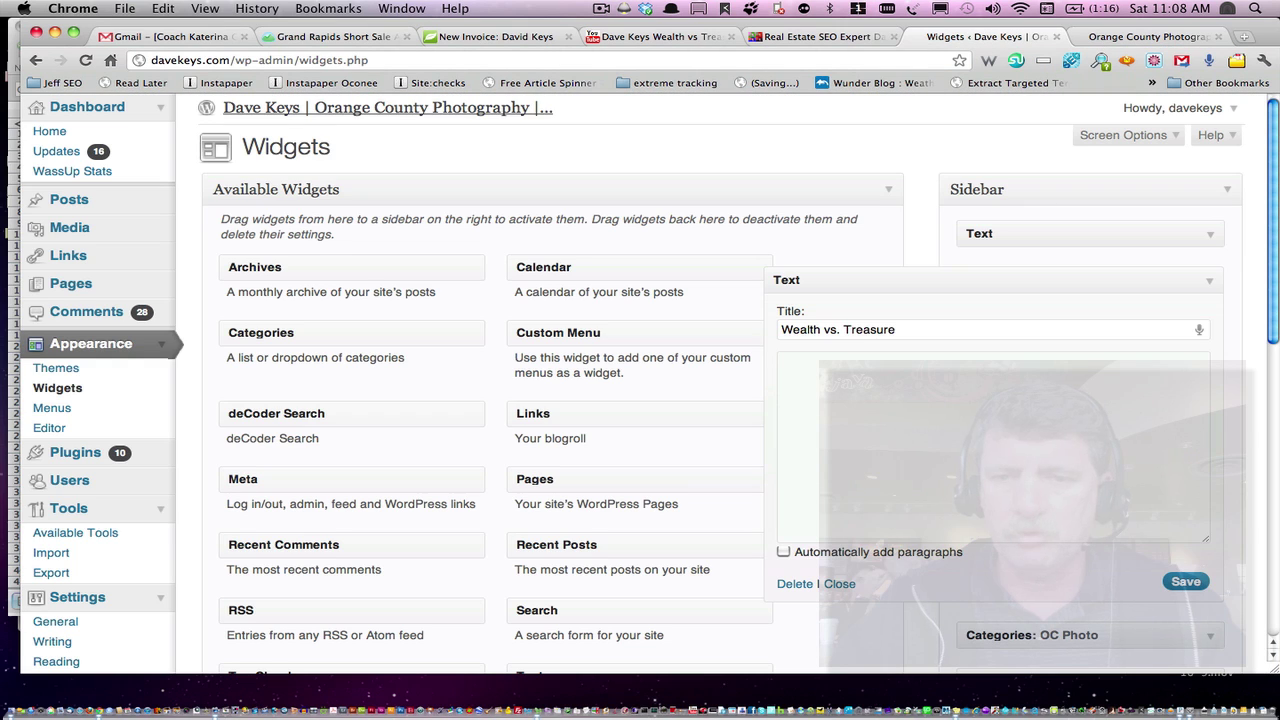
left_click(833, 389)
key("super+v")
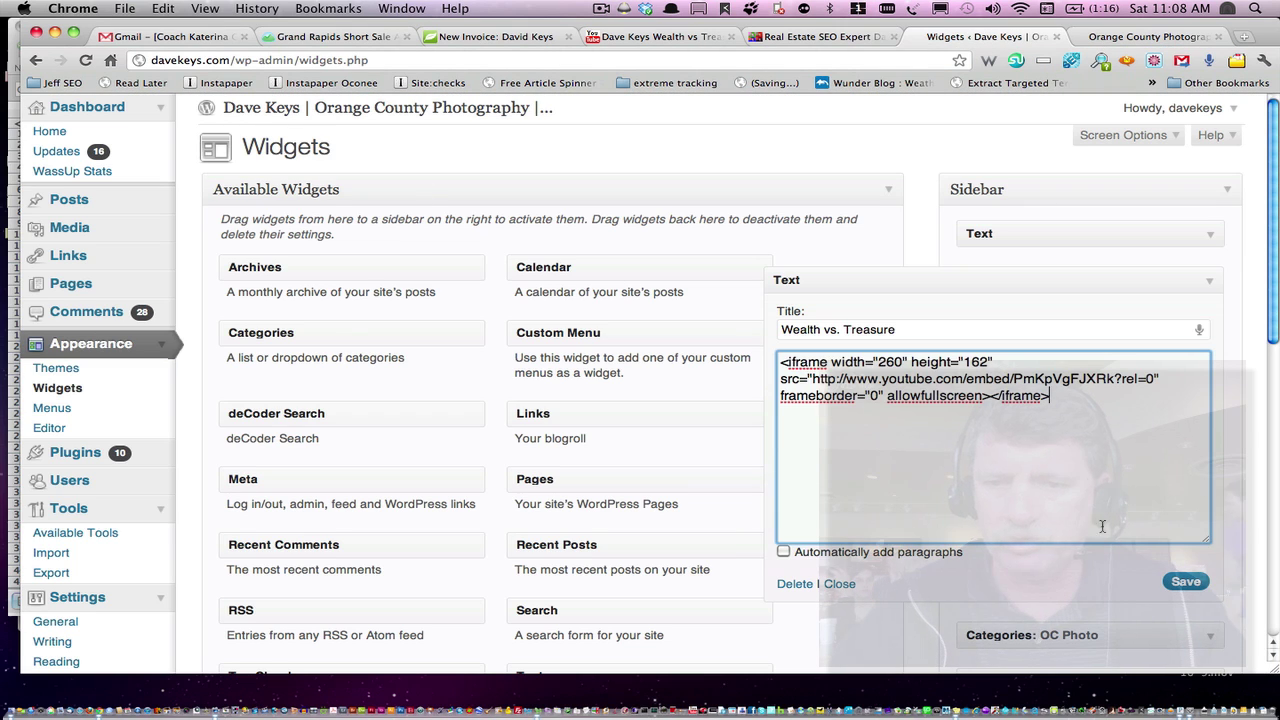
left_click(1185, 582)
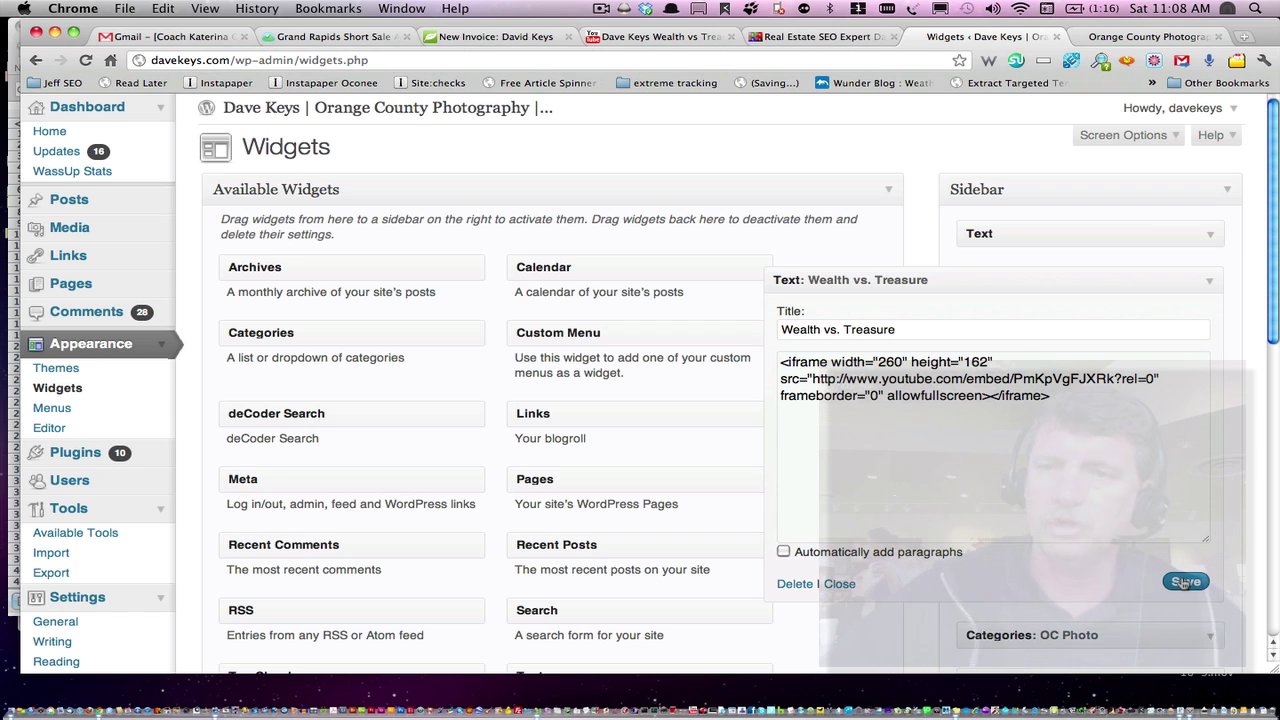
Reload the live photography website and check the embedded video in the sidebar near the start of the page
key("ctrl+Tab")
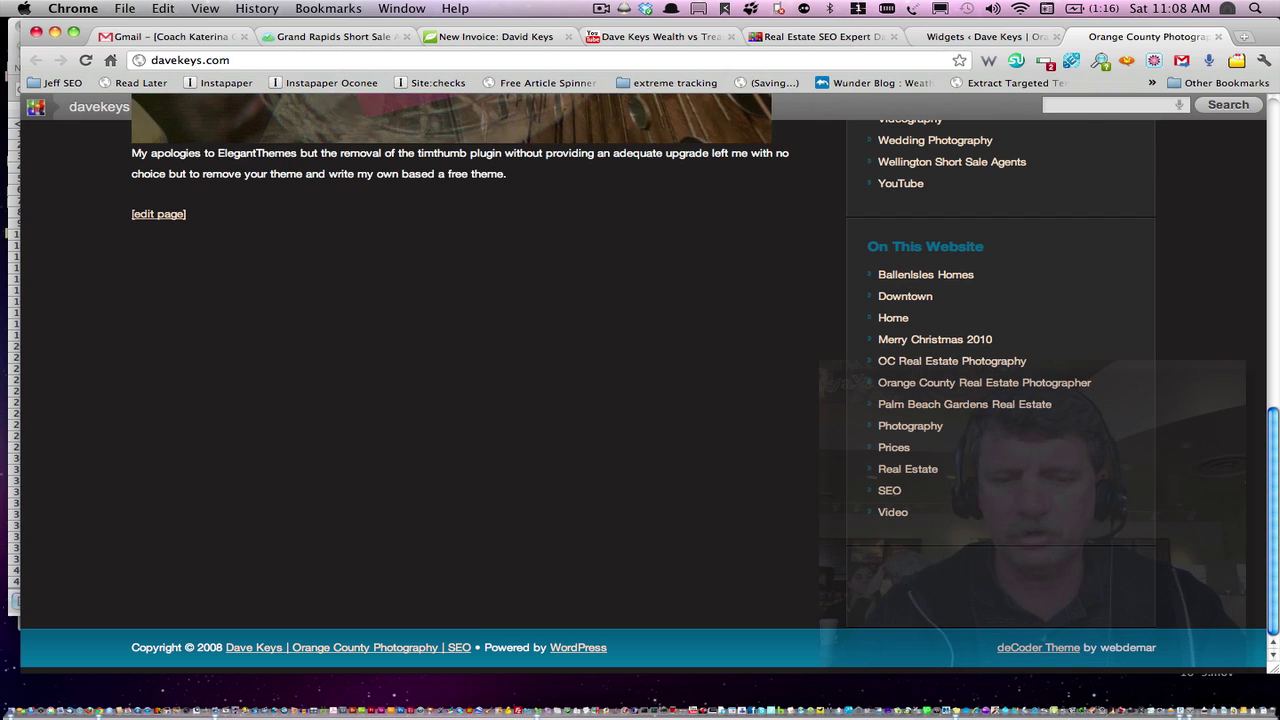
key("super+r")
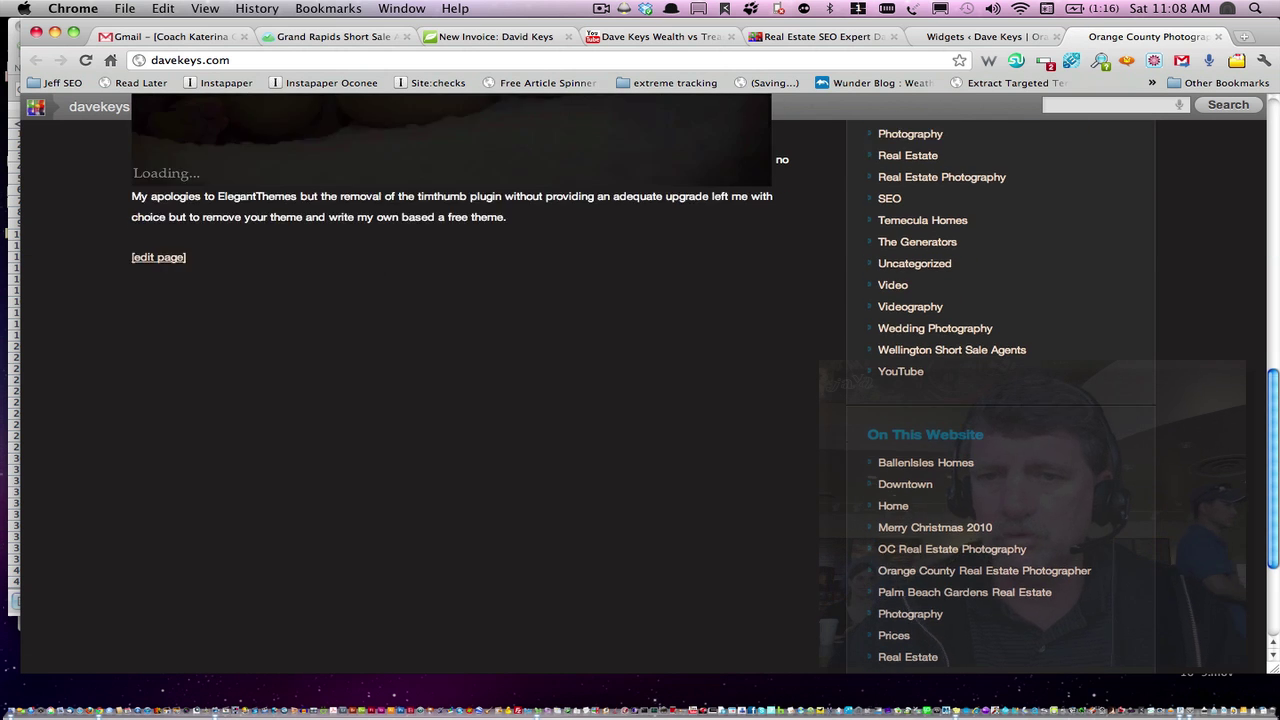
scroll(1183, 600, "up", 5)
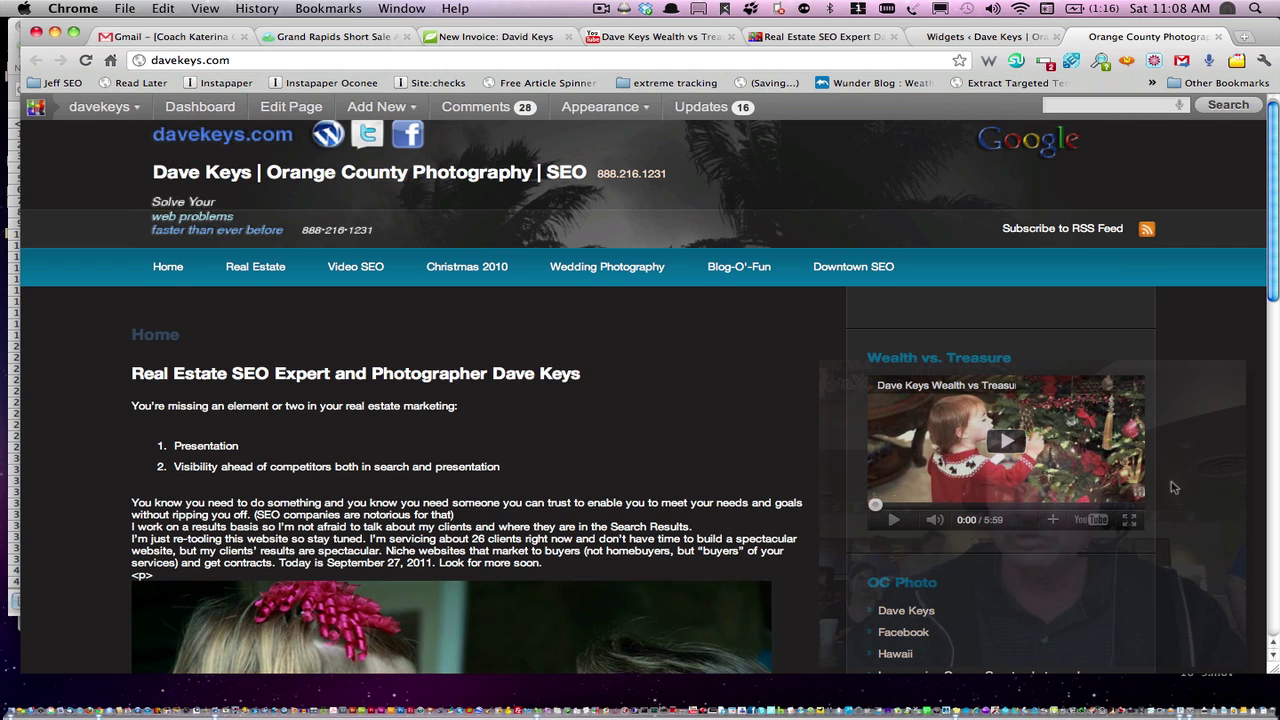
Test the embedded sidebar video by playing it, viewing it in full screen, leaving full screen and pausing it
left_click(999, 445)
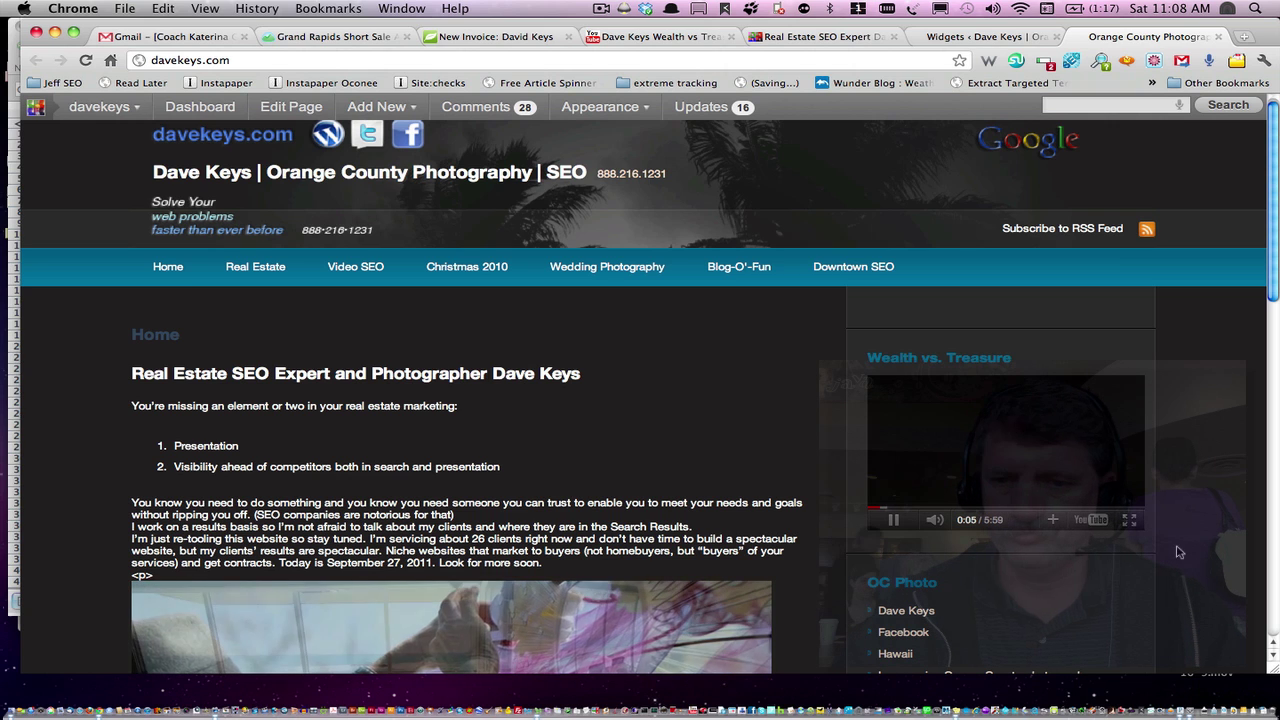
left_click(1128, 521)
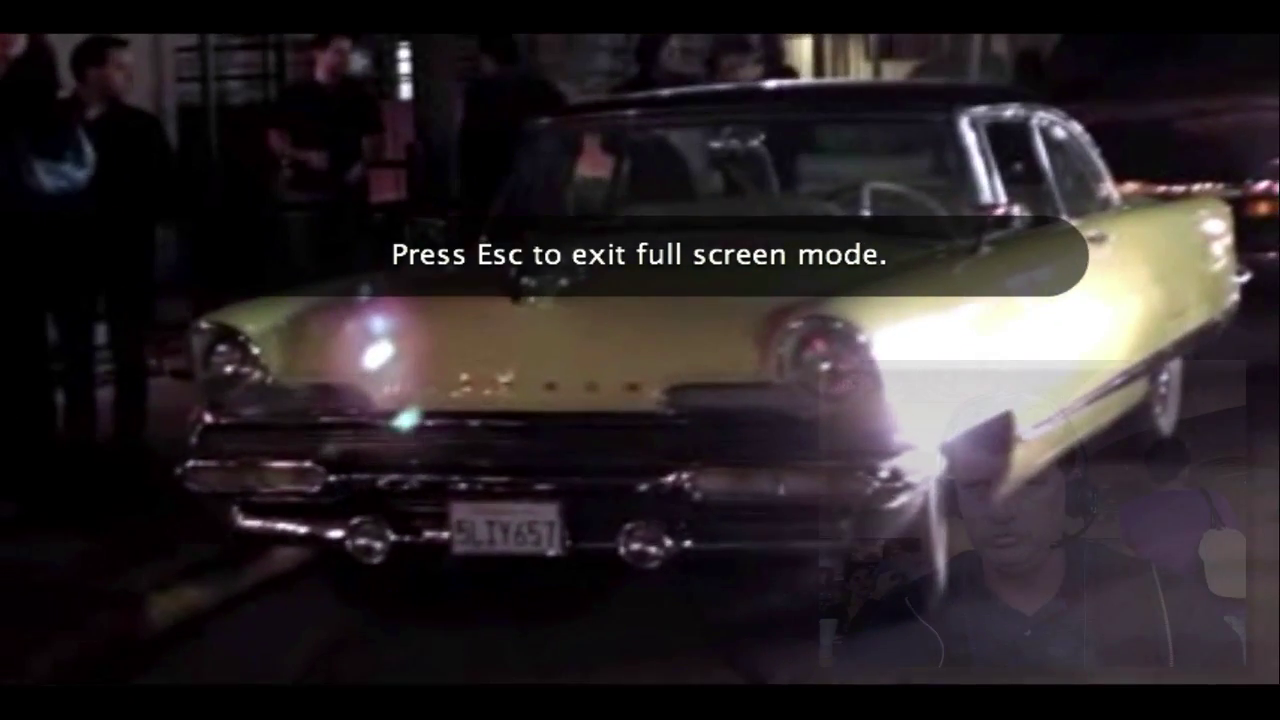
key("Escape")
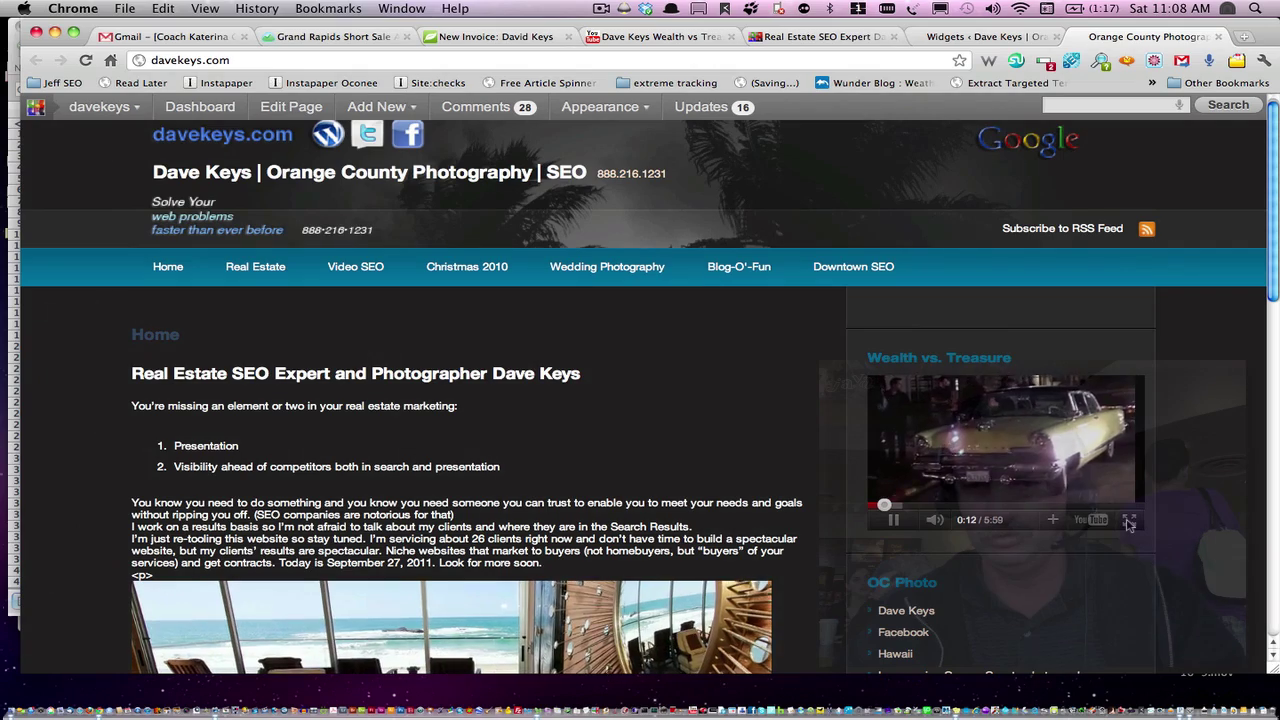
left_click(894, 522)
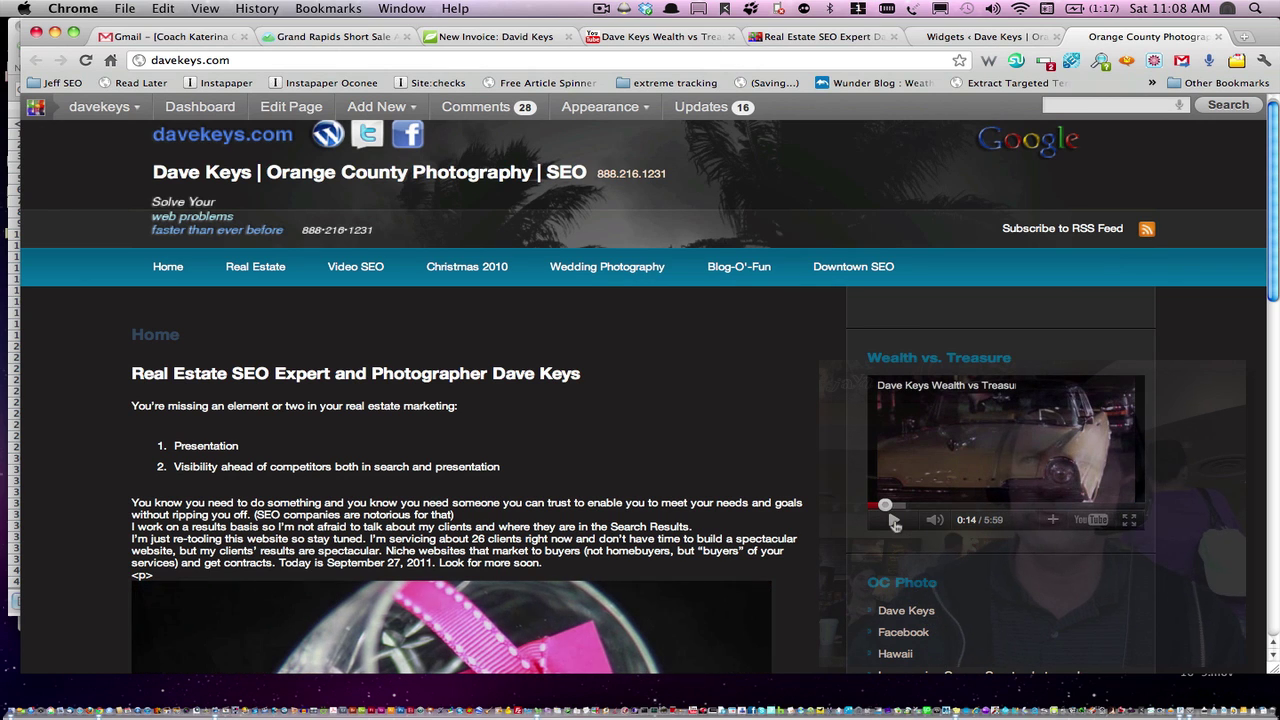